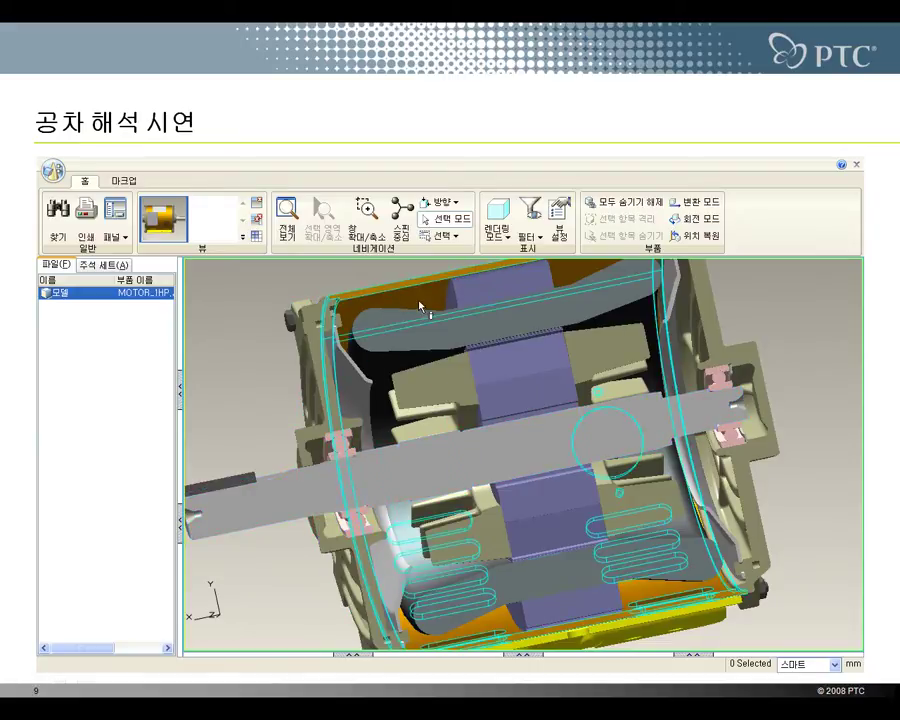
pyautogui.scroll(5, 745, 390)
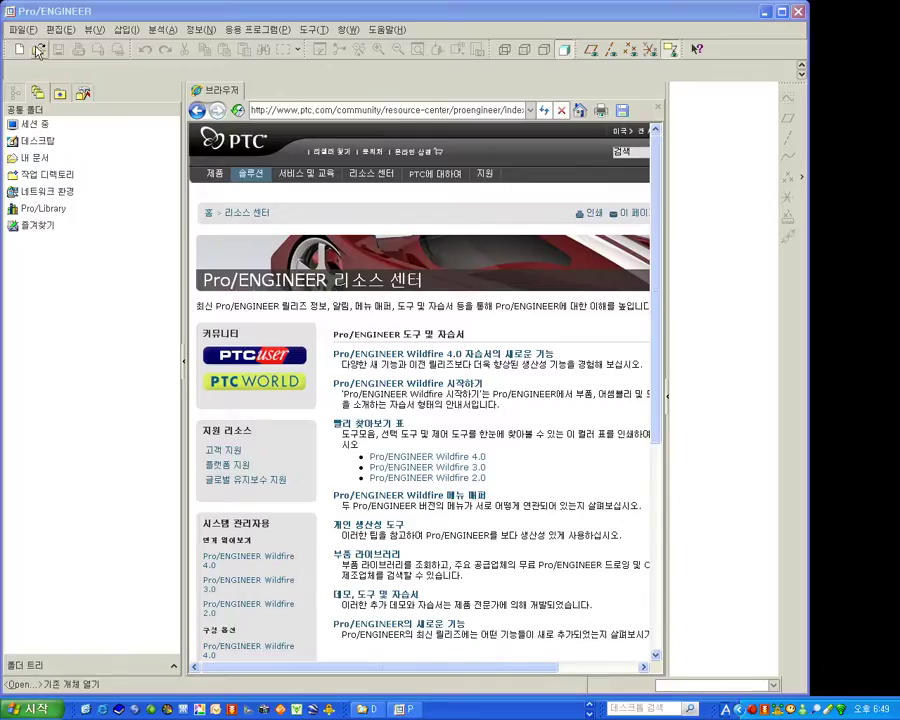
# - Switch to Pro/ENGINEER and open the assembly motor_1hp.asm
pyautogui.click(38, 49)
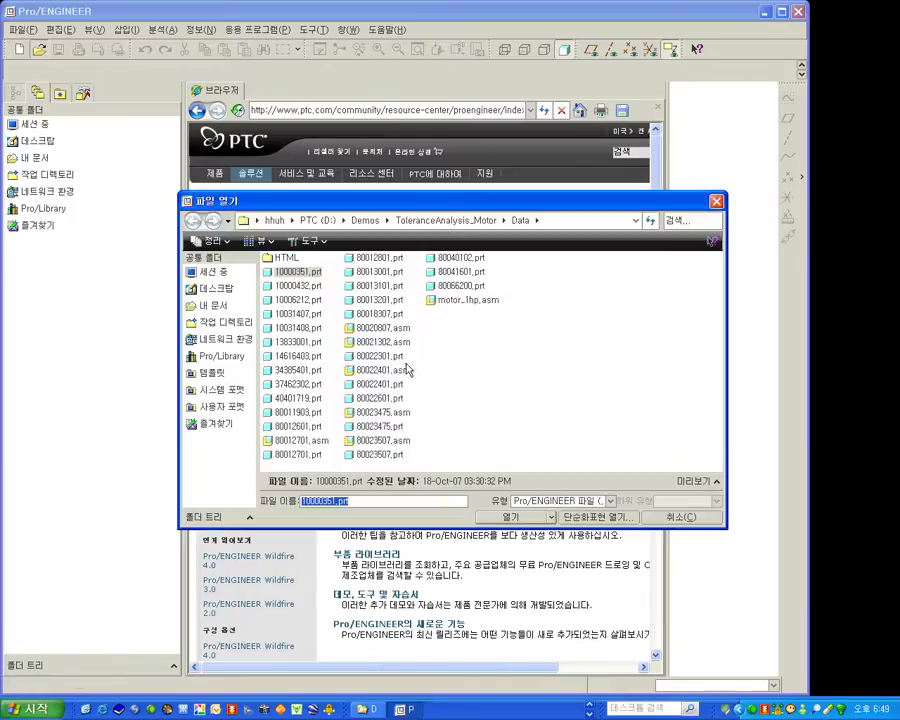
pyautogui.click(466, 300)
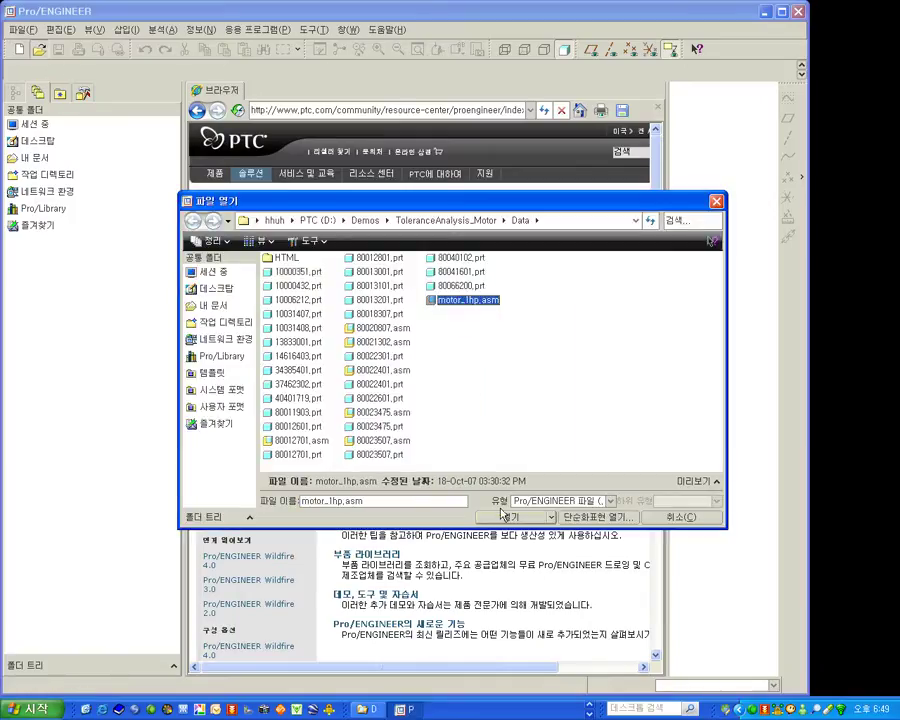
pyautogui.click(500, 514)
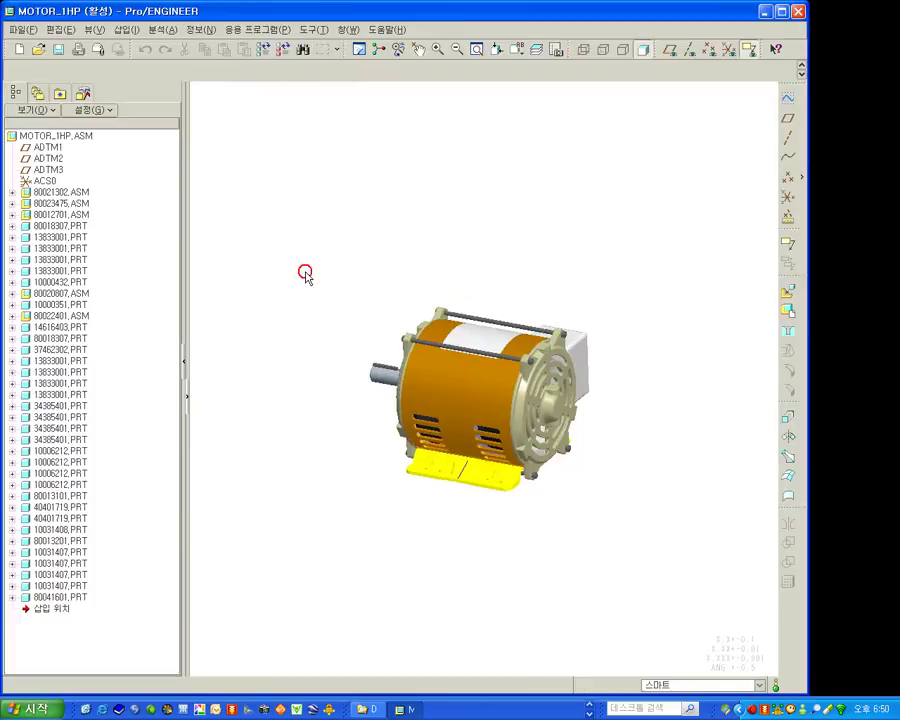
# - Activate cross-section A of the motor and flip its clipped side to expose the shaft and bearings
pyautogui.click(557, 49)
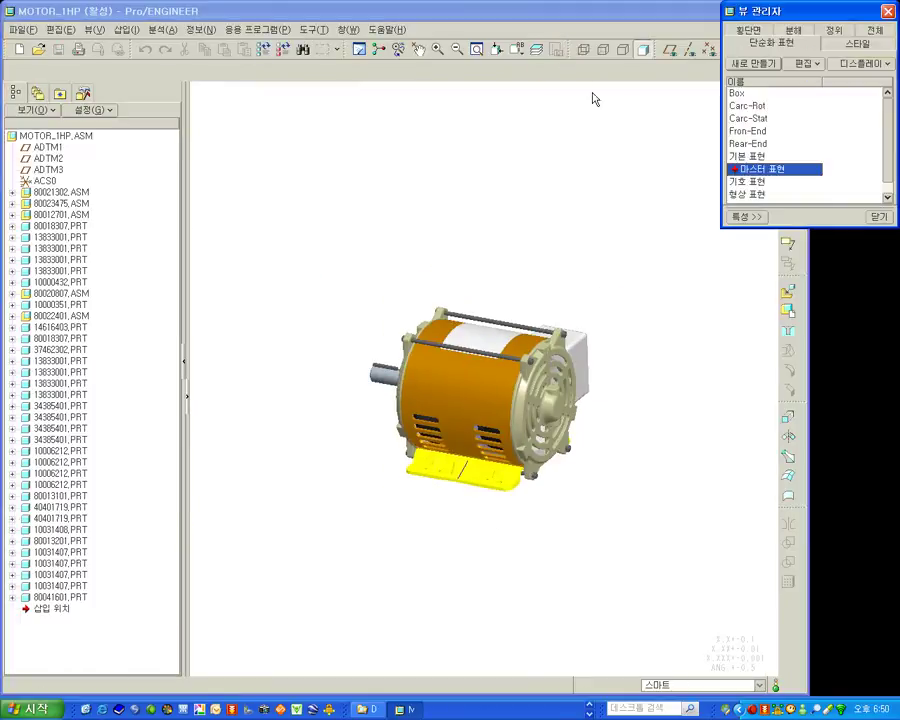
pyautogui.click(752, 30)
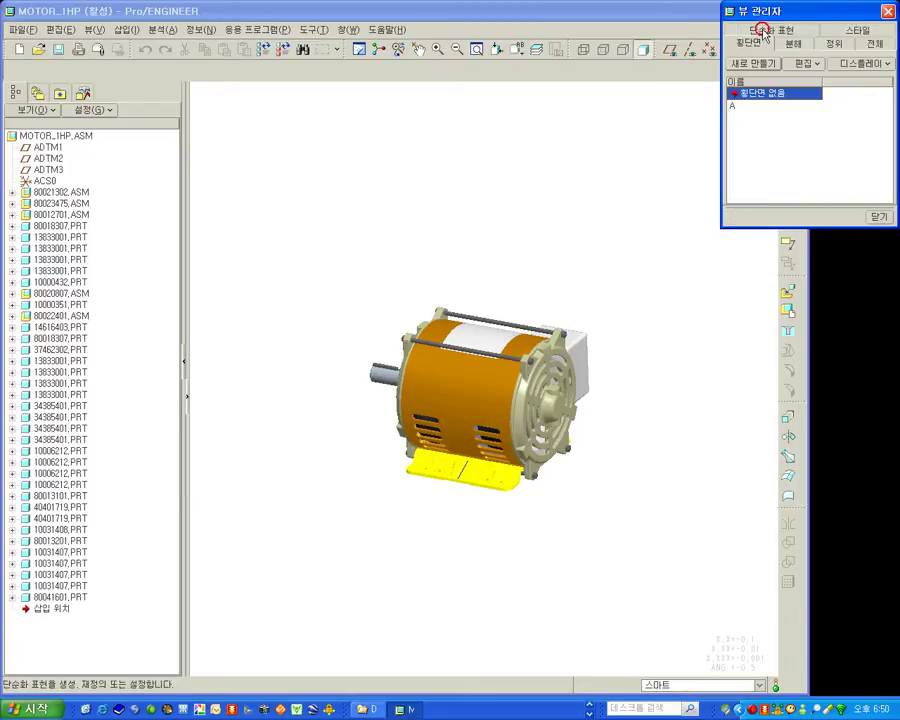
pyautogui.doubleClick(766, 106)
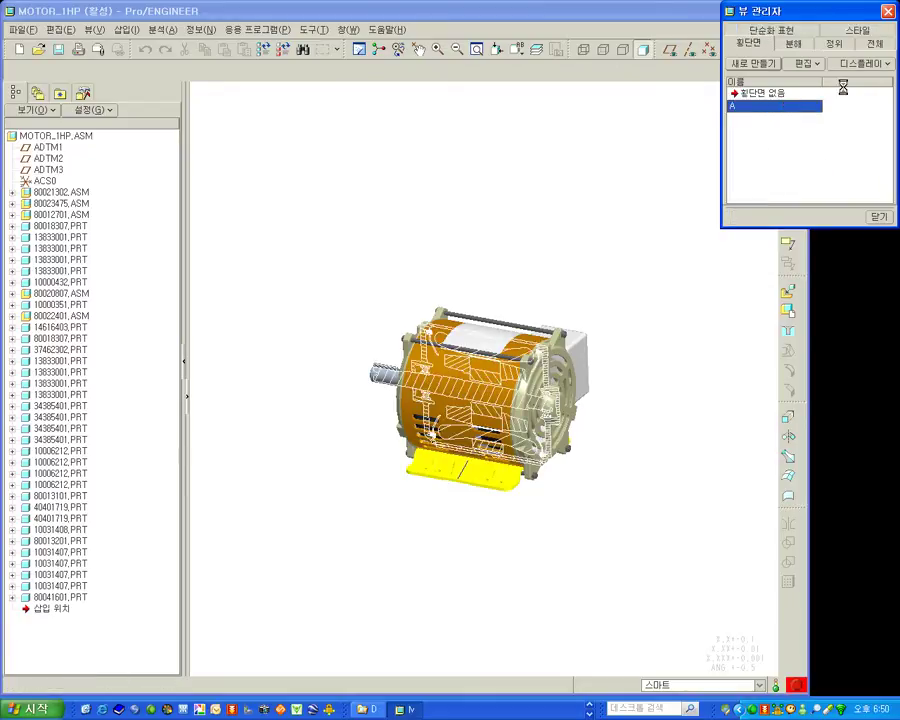
pyautogui.click(858, 64)
pyautogui.click(845, 89)
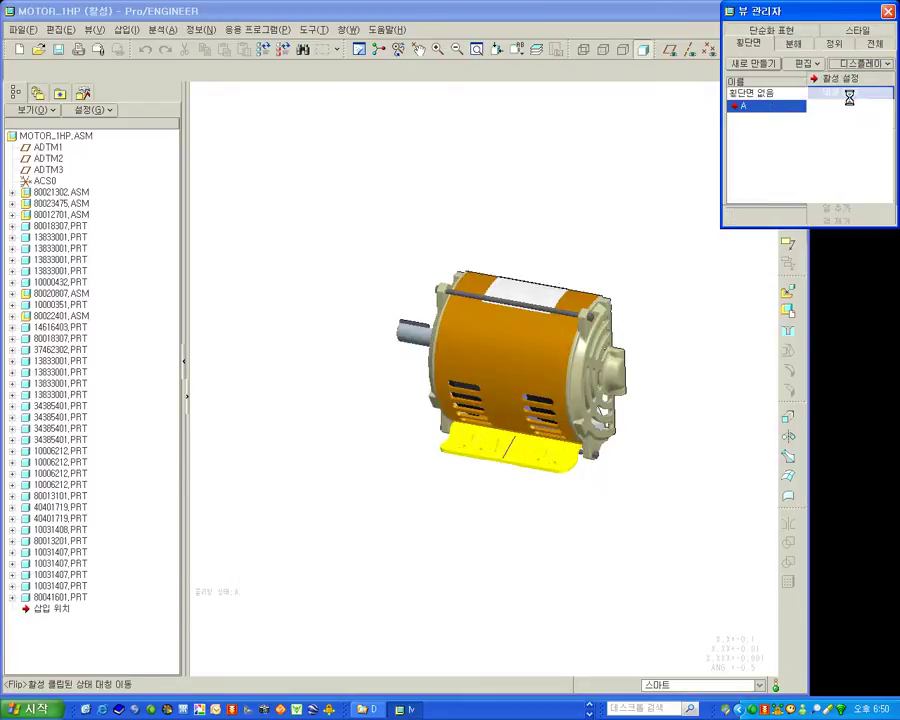
pyautogui.click(864, 218)
pyautogui.click(560, 215)
# - Start a tolerance study on the motor in the saved MEASUREMENT orientation, with its window moved aside to uncover the model
pyautogui.click(518, 49)
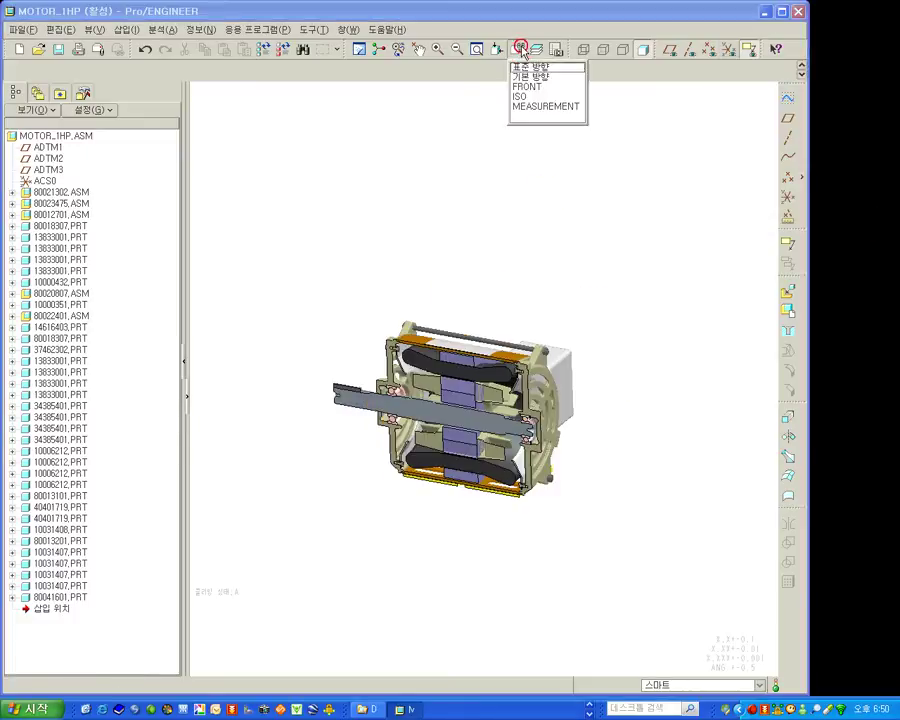
pyautogui.click(535, 106)
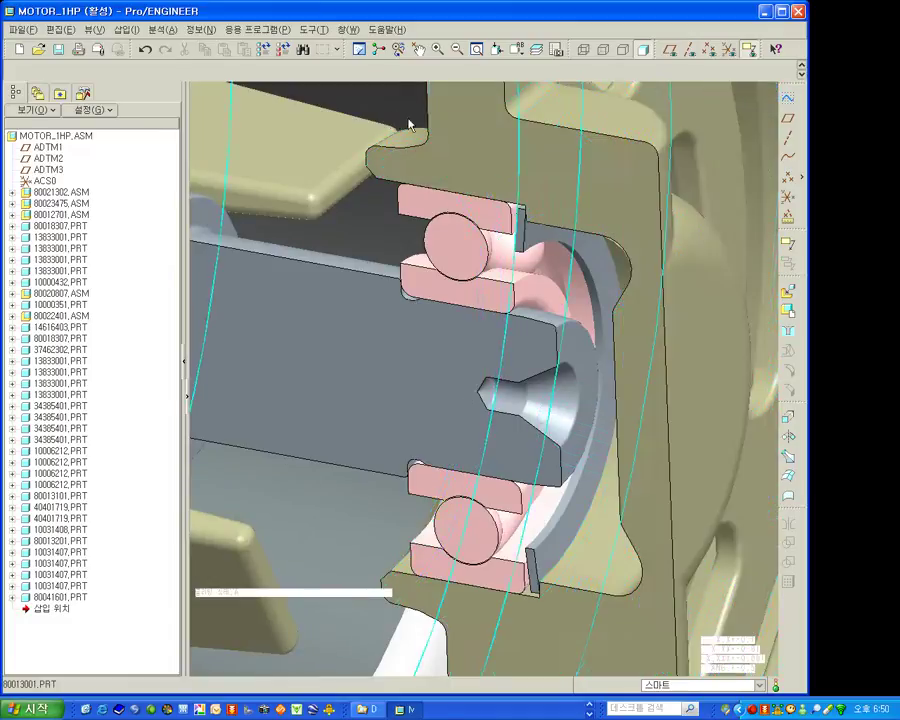
pyautogui.click(159, 29)
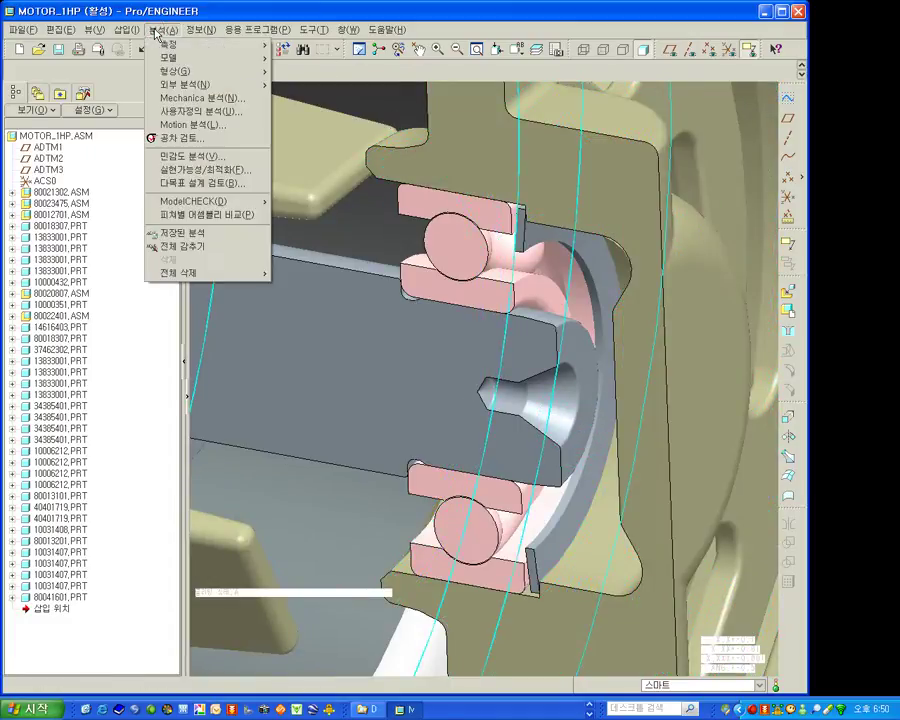
pyautogui.click(175, 140)
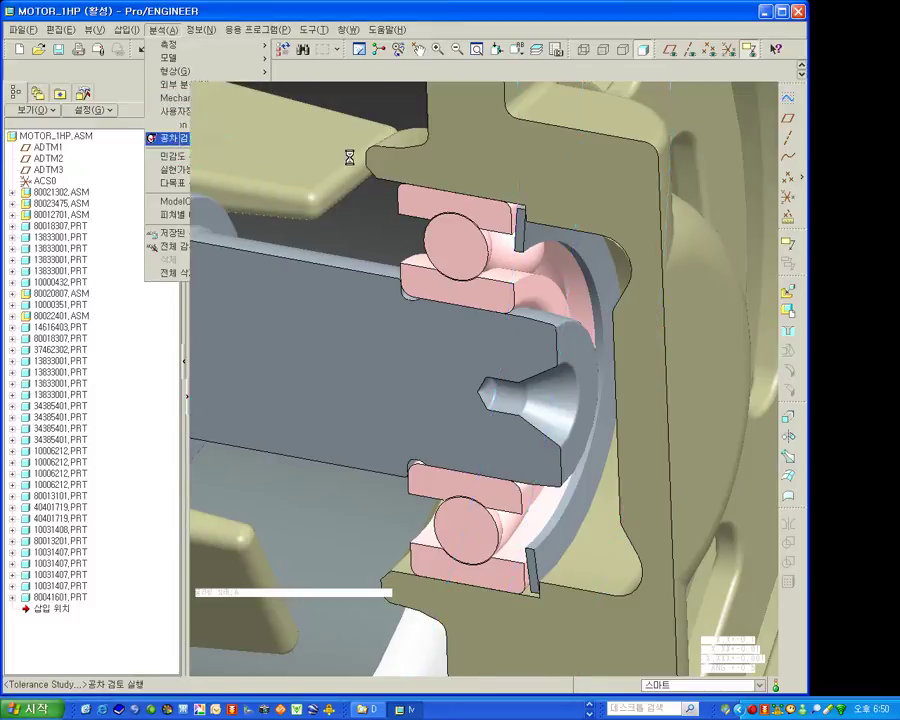
pyautogui.moveTo(176, 6); pyautogui.dragTo(899, 14)
pyautogui.moveTo(829, 89); pyautogui.dragTo(857, 70)
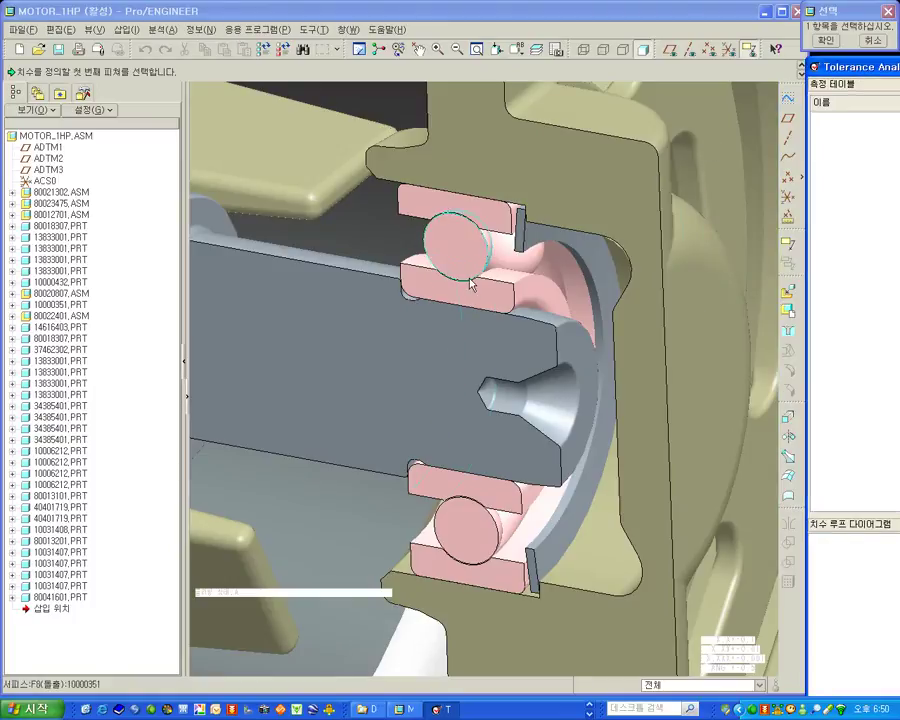
# - Define the measurement from the end face of bearing 10000351's inner ring to datum plane DTM4 of part 37462302, with datum planes displayed
pyautogui.click(523, 290)
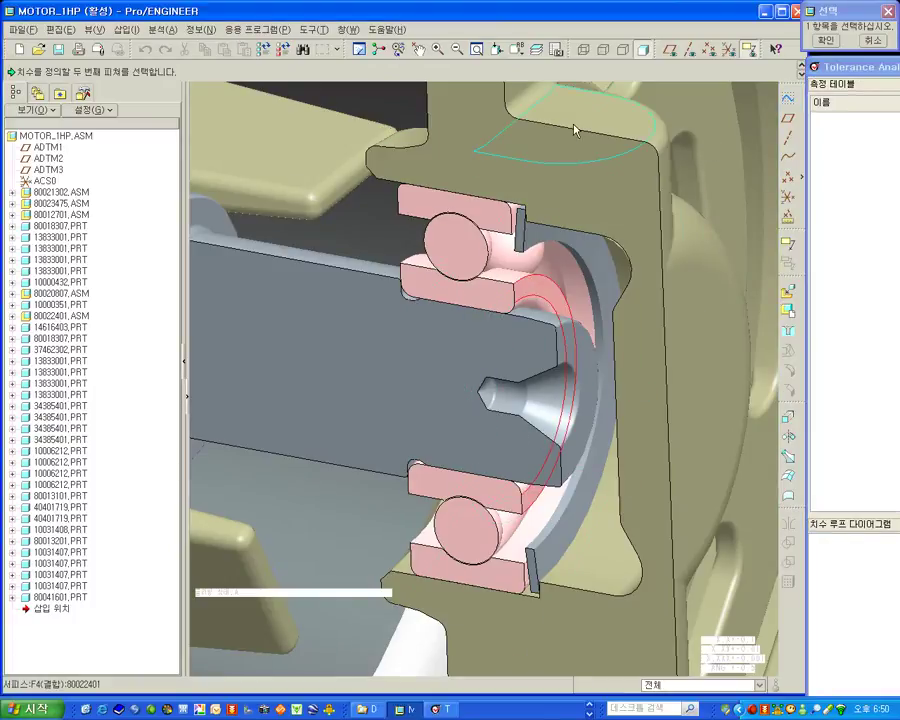
pyautogui.click(670, 49)
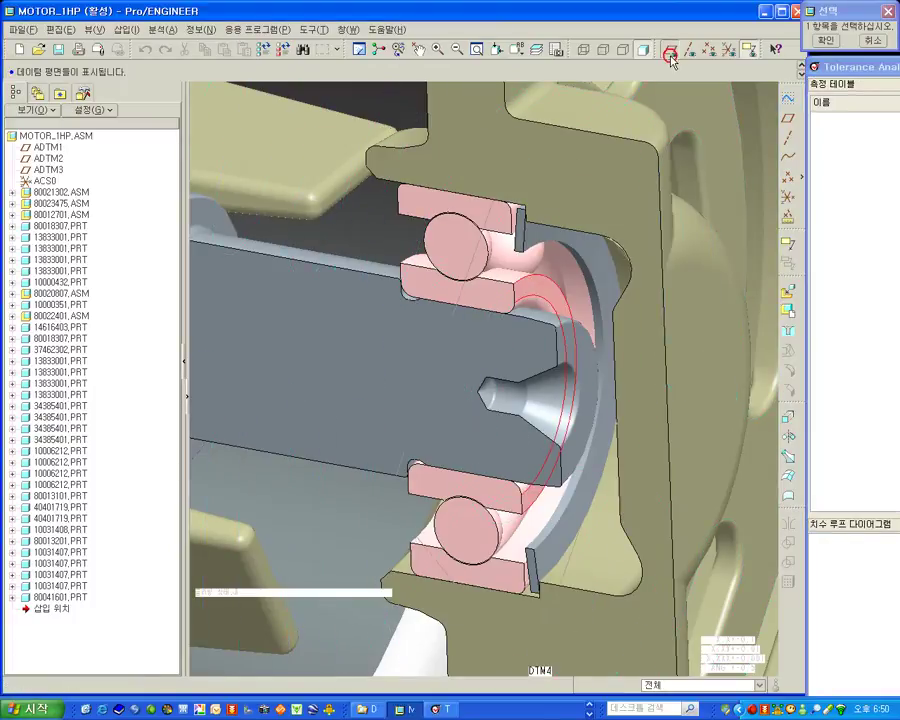
pyautogui.rightClick(452, 311)
pyautogui.click(481, 349)
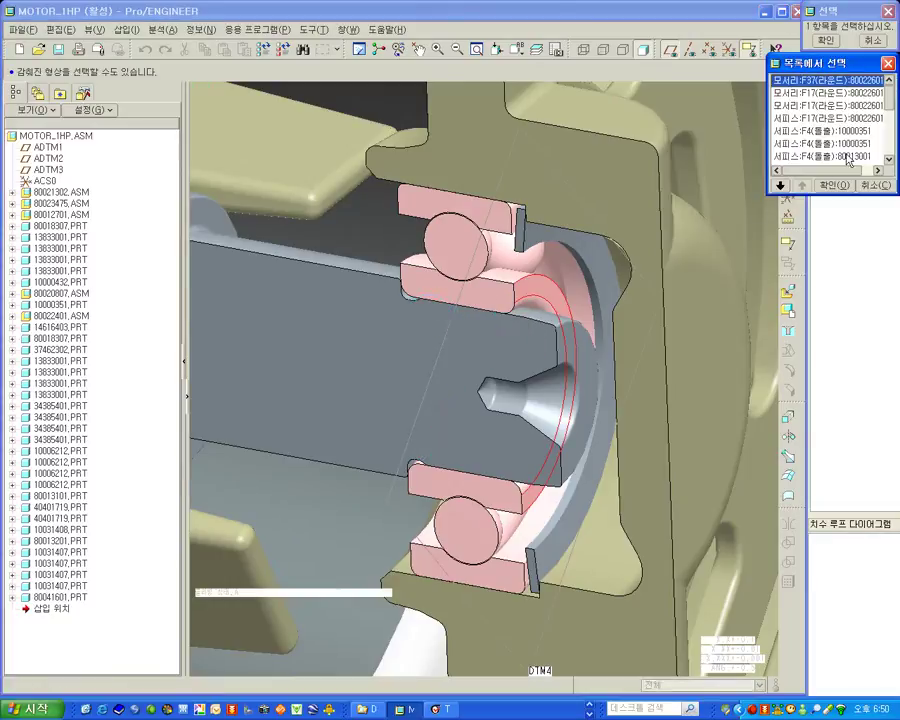
pyautogui.moveTo(889, 98); pyautogui.dragTo(894, 149)
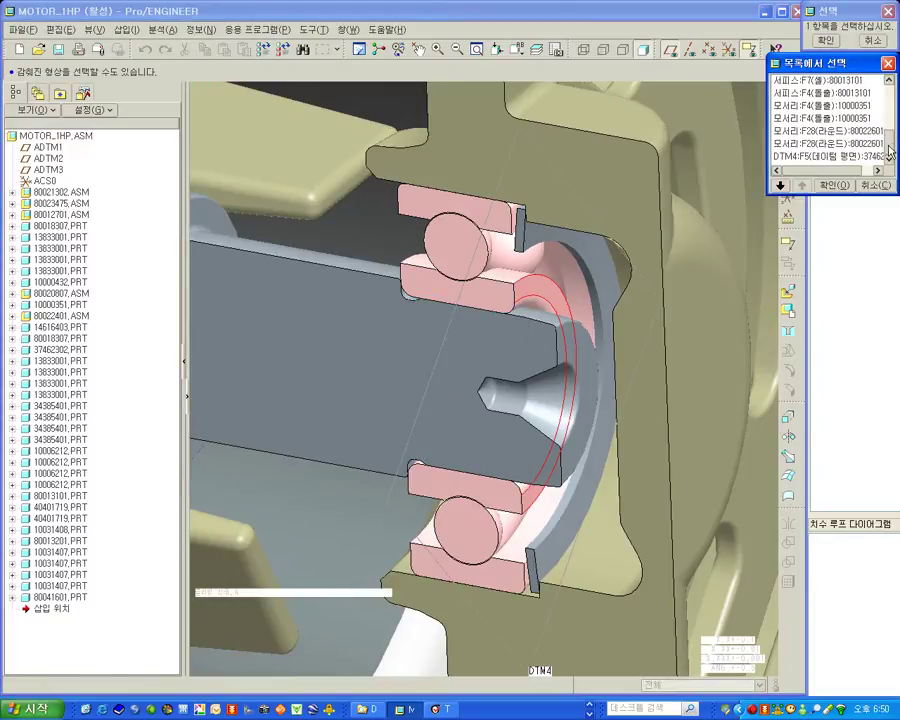
pyautogui.click(838, 158)
pyautogui.click(832, 188)
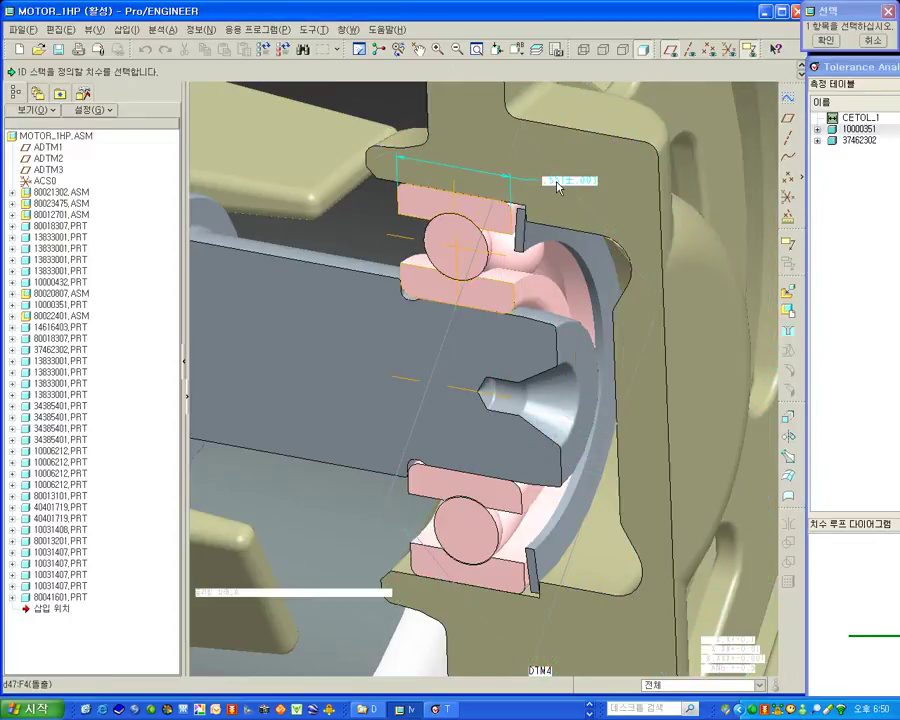
# - In the ISO view, add the shaft's bearing-to-bearing length and the width of bearing 10000432 to the 1D stack
pyautogui.scroll(-4, 558, 188)
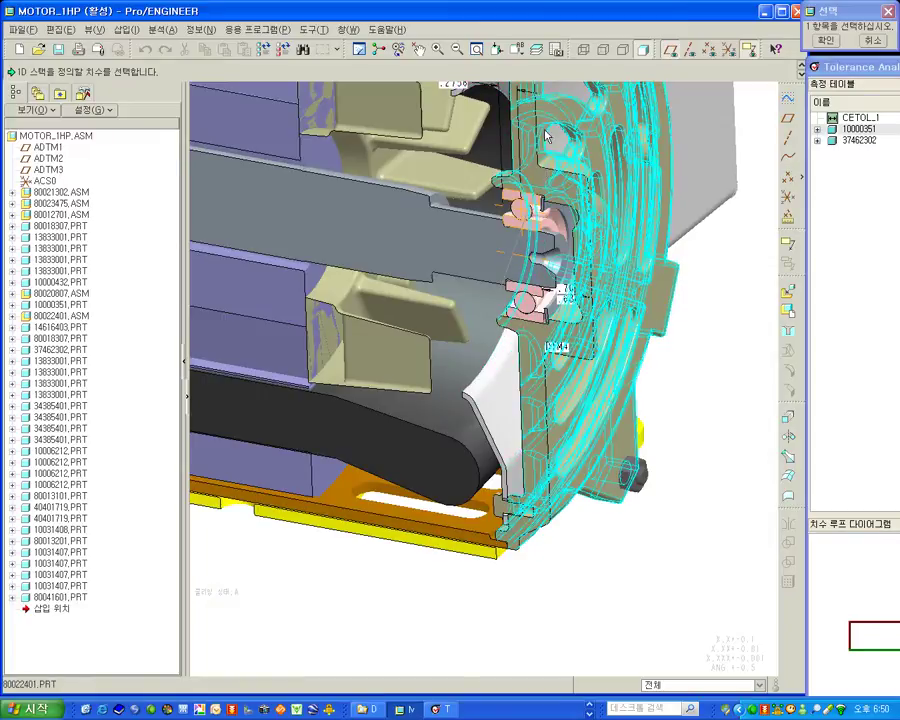
pyautogui.click(533, 51)
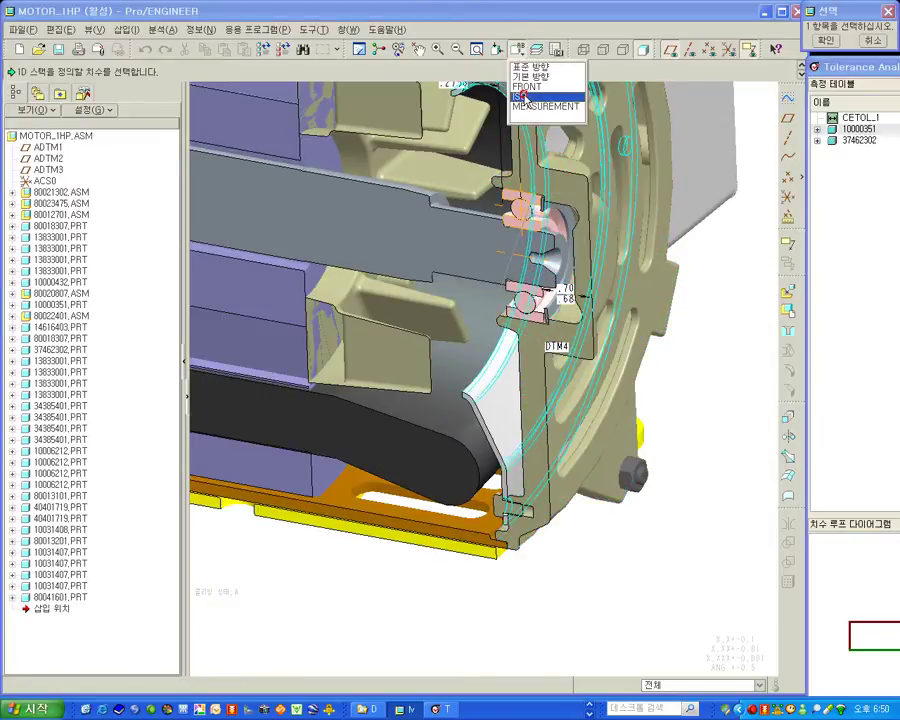
pyautogui.click(522, 96)
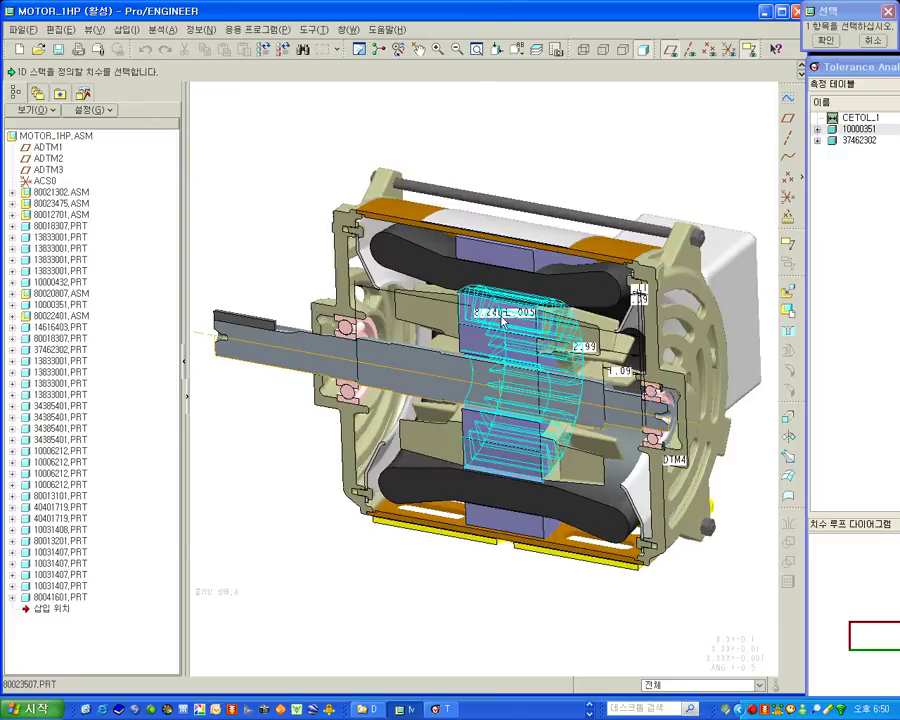
pyautogui.click(498, 316)
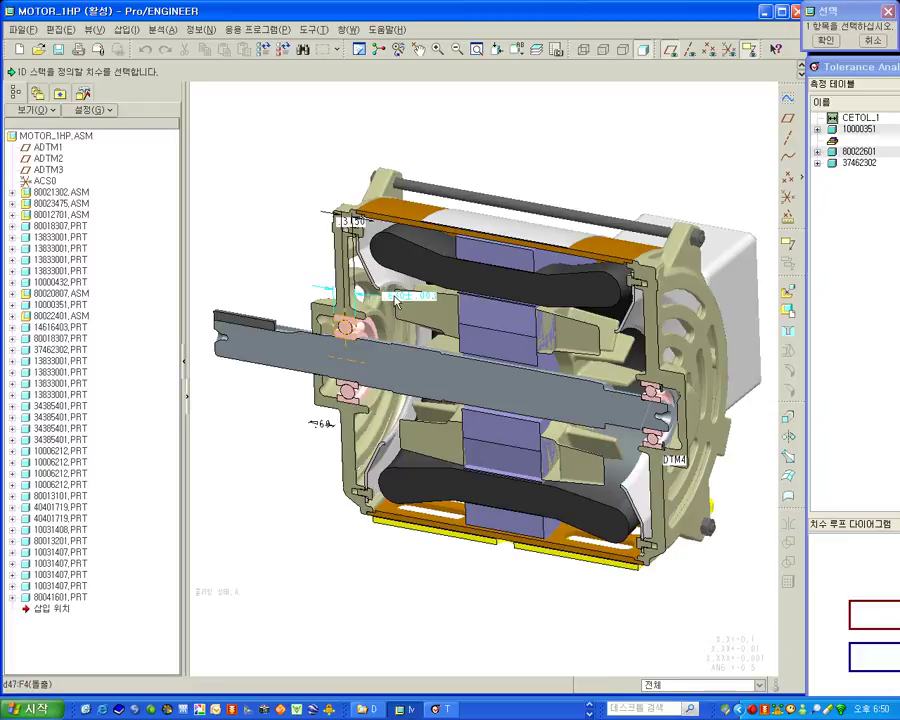
pyautogui.click(397, 301)
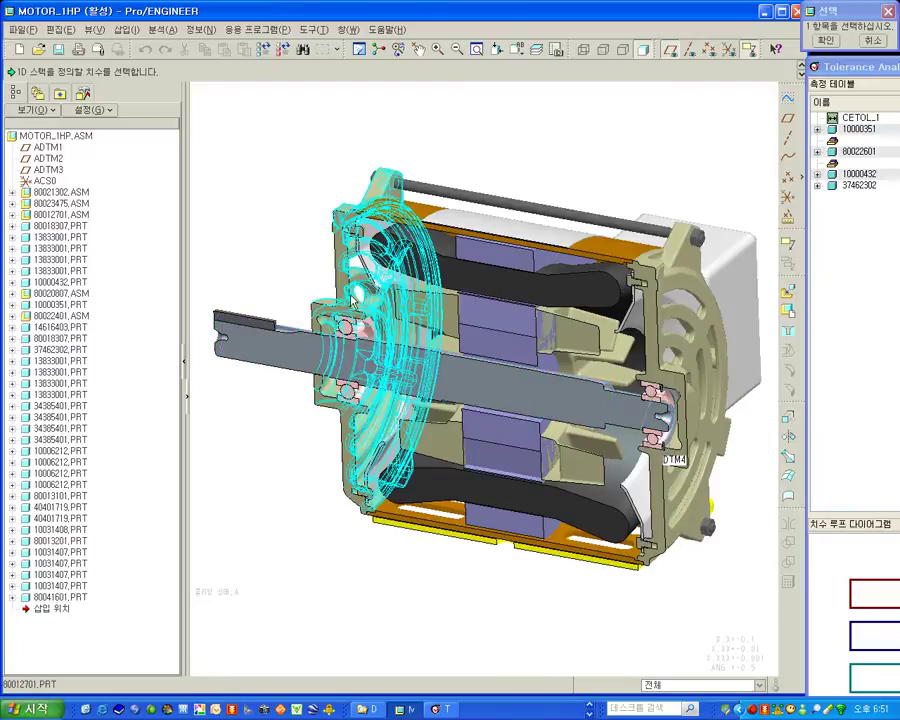
# - Add the .680±.005 bearing seat depth of end cover 80012701 and the length of housing 80040102 to the stack
pyautogui.click(347, 297)
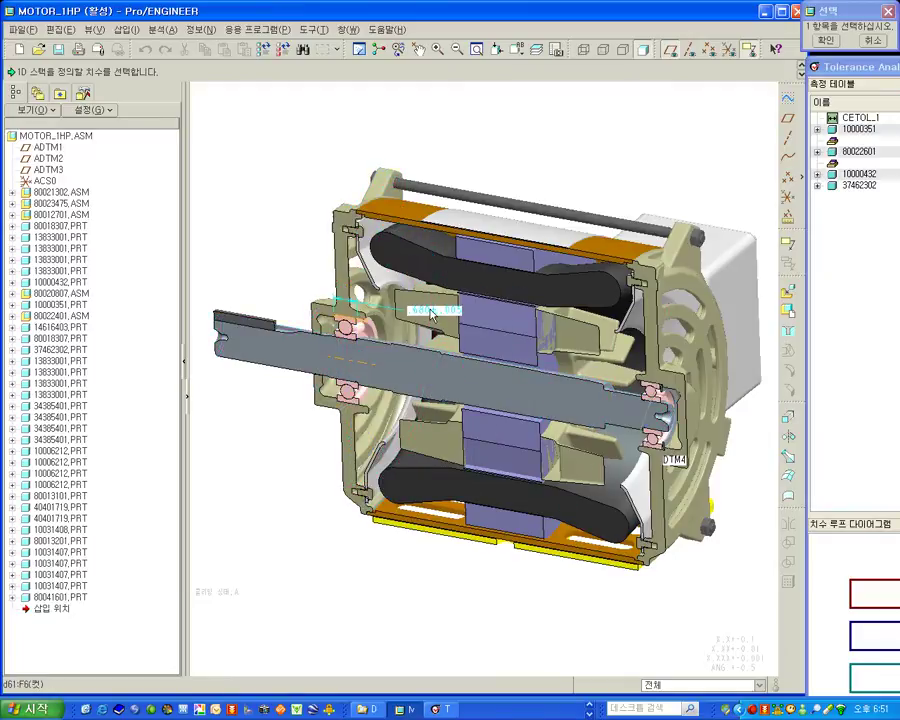
pyautogui.click(403, 198)
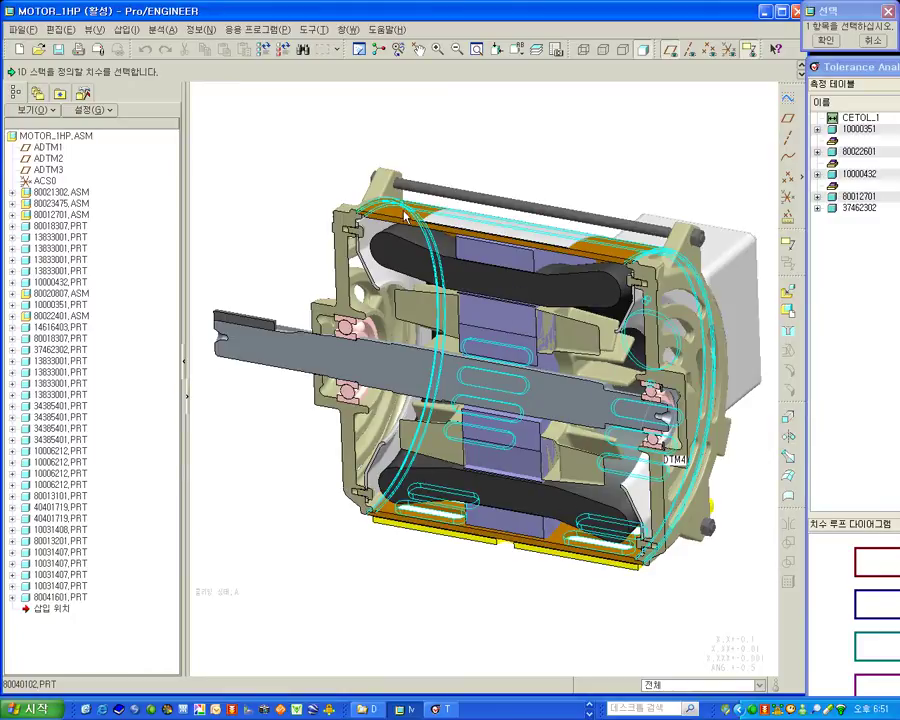
pyautogui.click(405, 213)
pyautogui.click(557, 184)
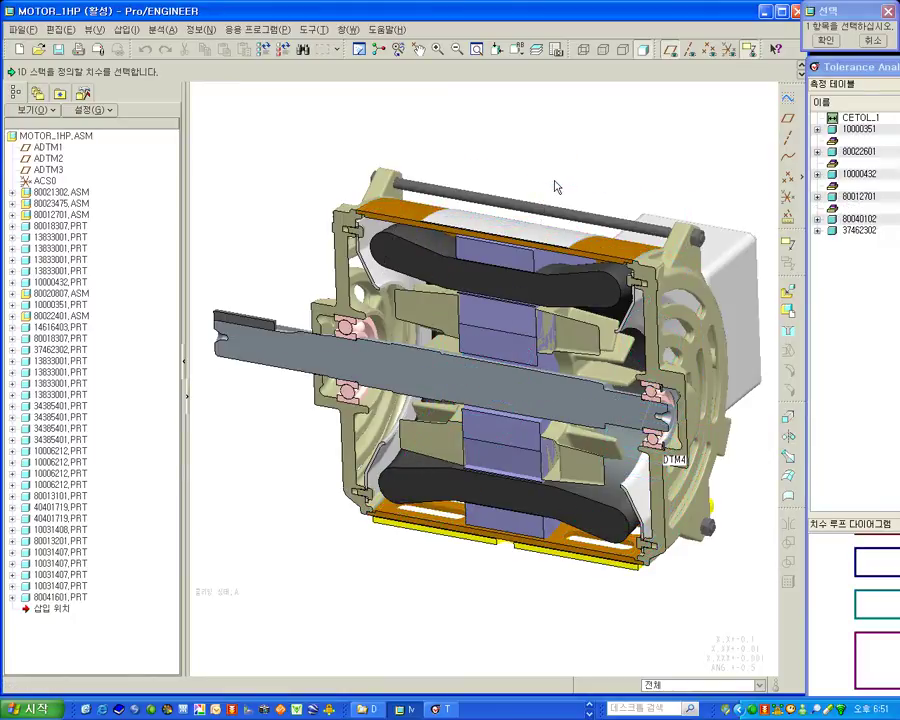
# - Add the 0.070 +0.005/-0.003 and .673±.005 dimensions of end cover 80022401 to the stack
pyautogui.click(697, 323)
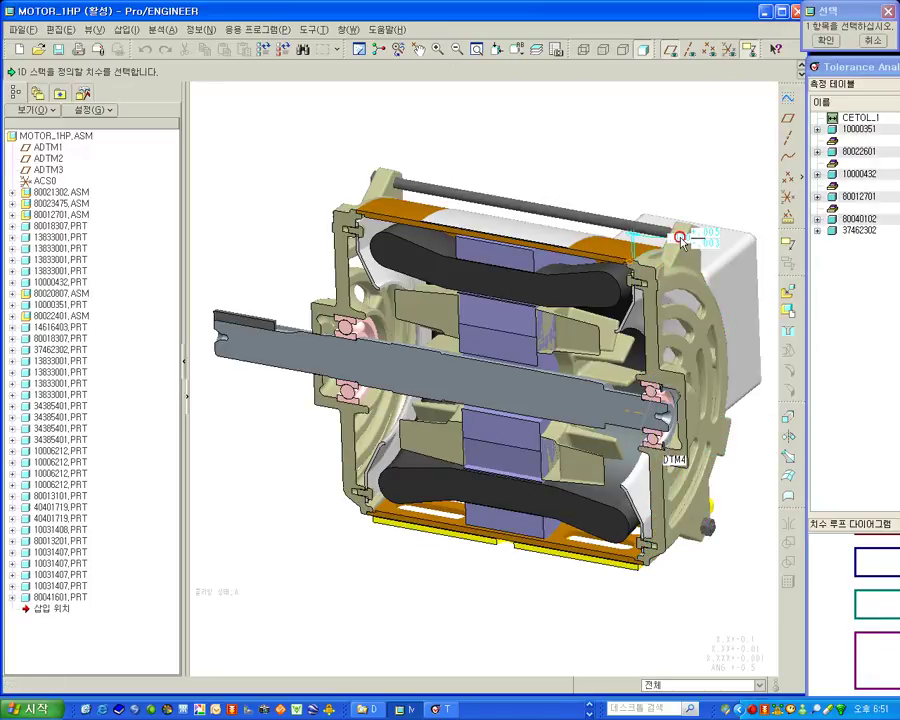
pyautogui.click(683, 241)
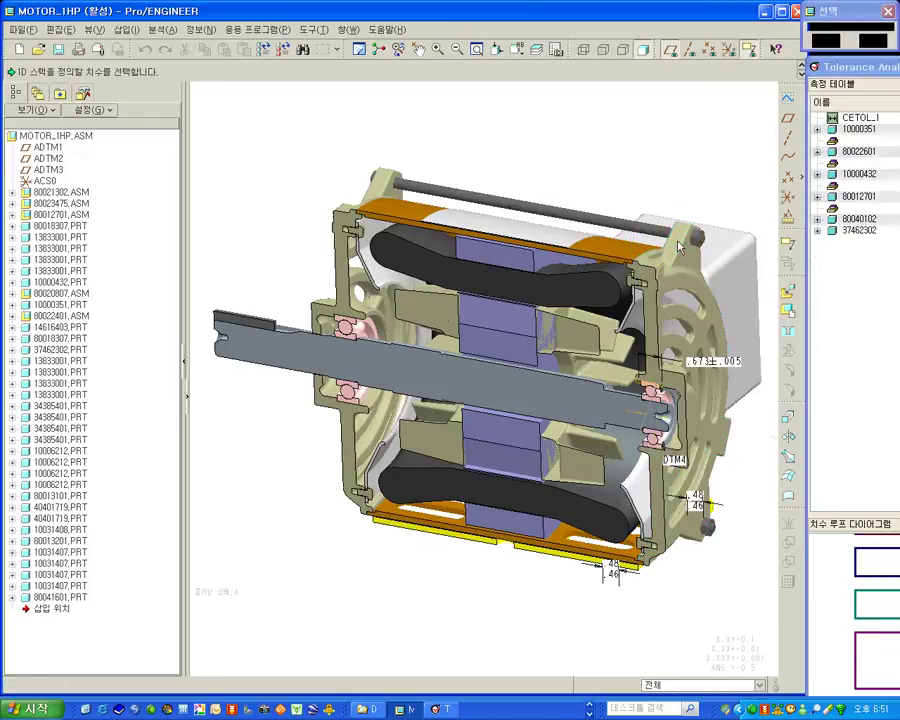
pyautogui.click(690, 360)
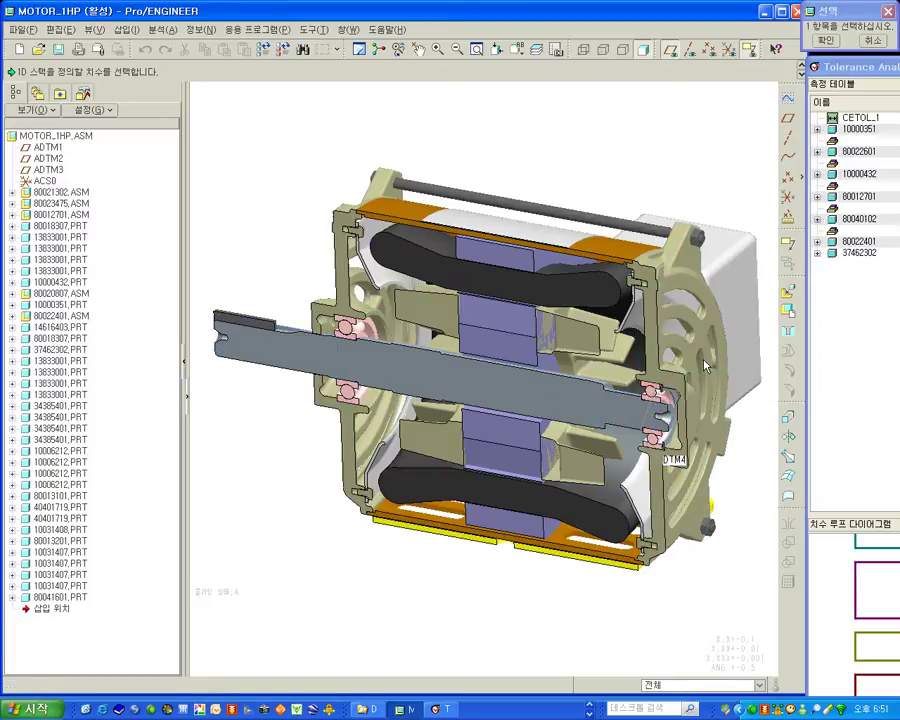
# - Hide the datum planes and complete the stack loop with the dimension of part 37462302 beside the bearing
pyautogui.scroll(6, 690, 405)
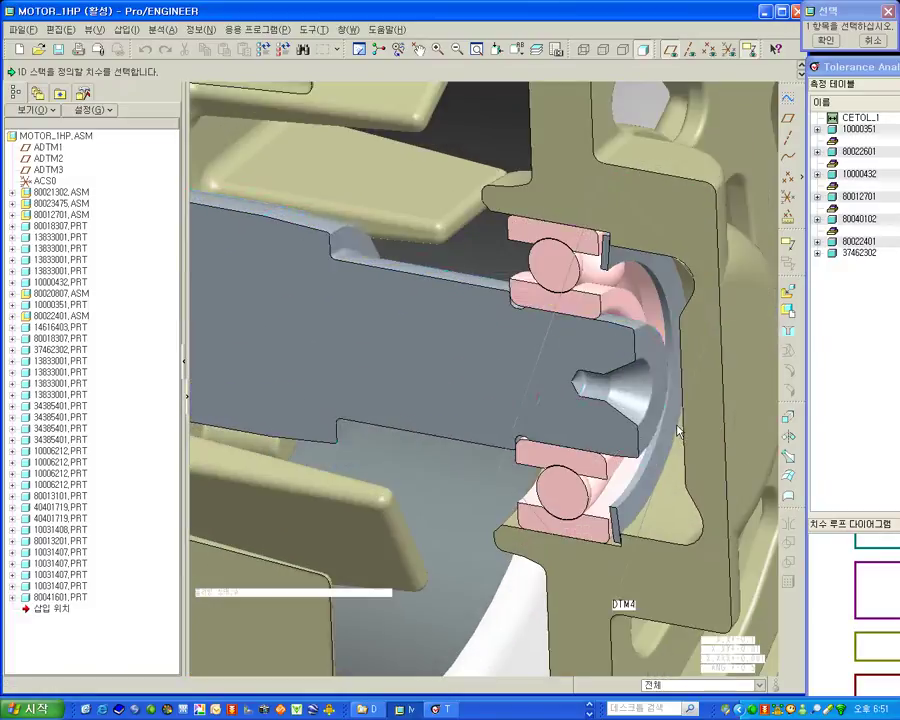
pyautogui.click(669, 49)
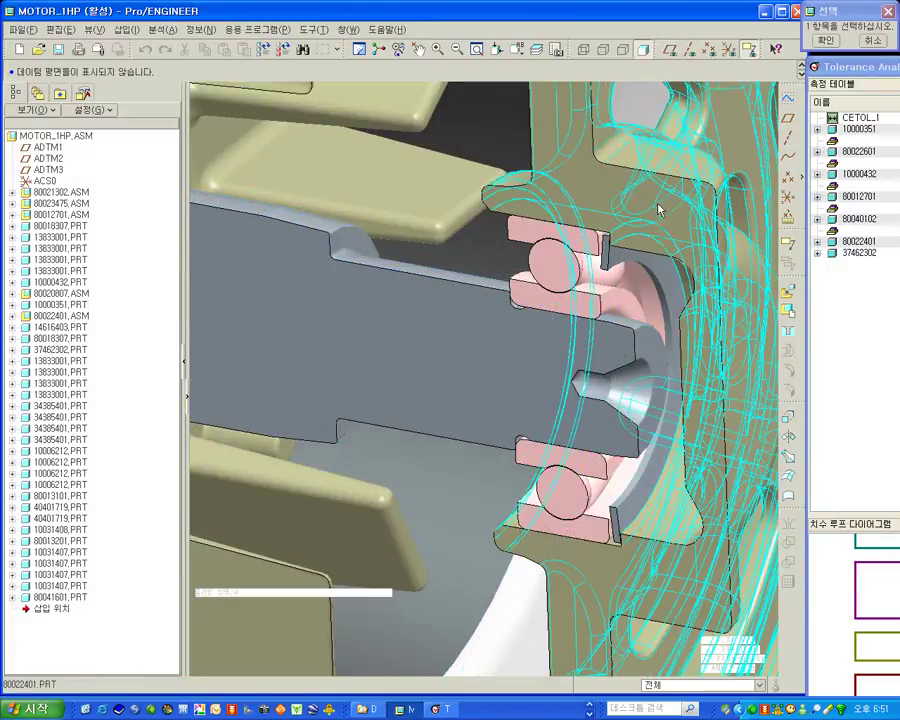
pyautogui.click(623, 260)
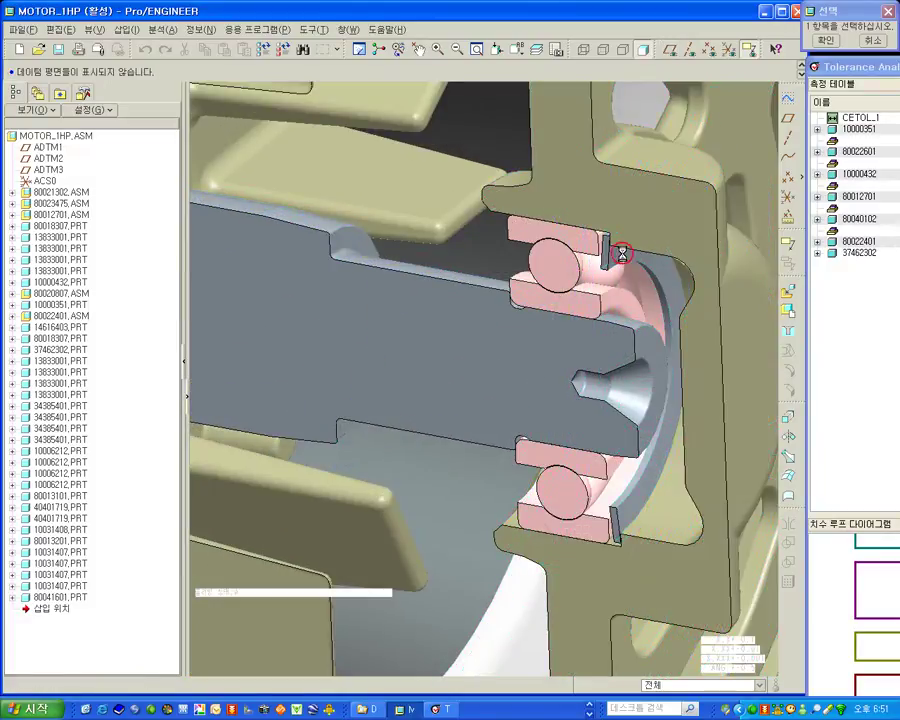
pyautogui.click(675, 197)
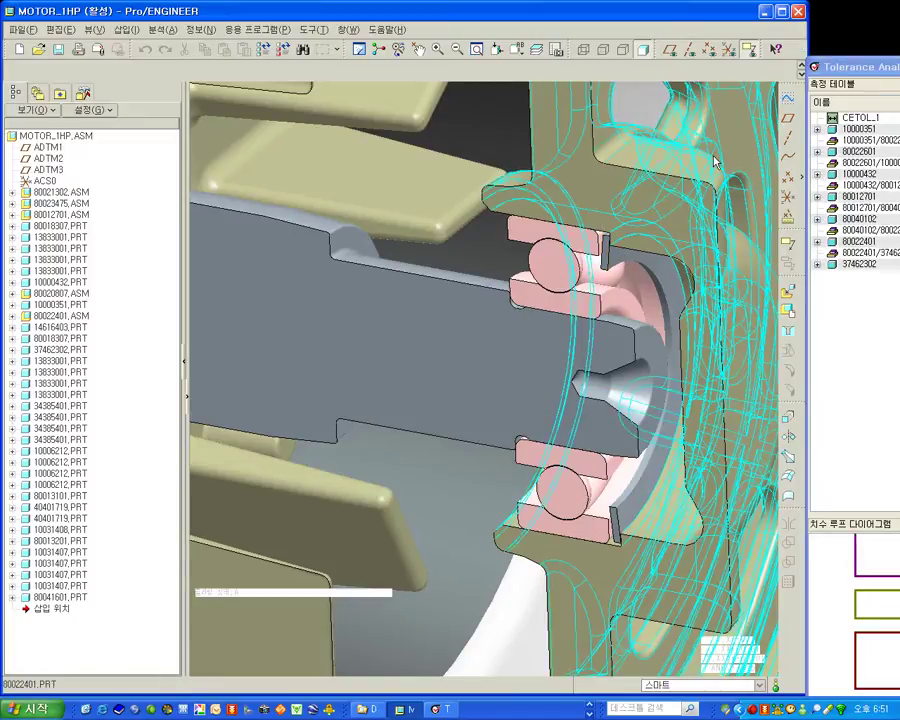
# - Collapse the model tree and bring the Tolerance Analysis window's measurement table and loop diagram into view
pyautogui.click(184, 361)
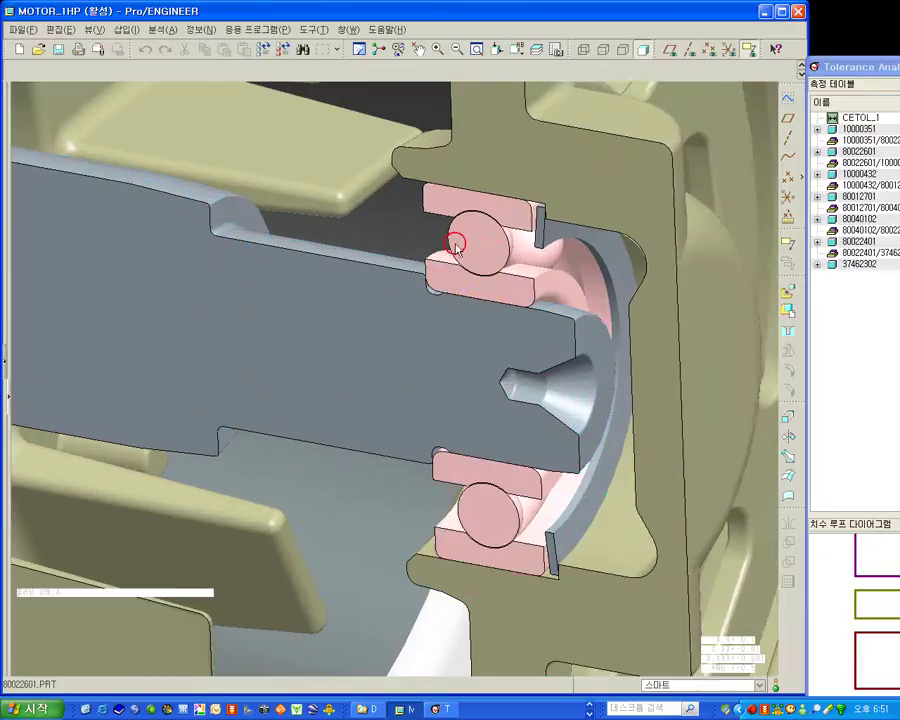
pyautogui.moveTo(833, 88); pyautogui.dragTo(637, 39)
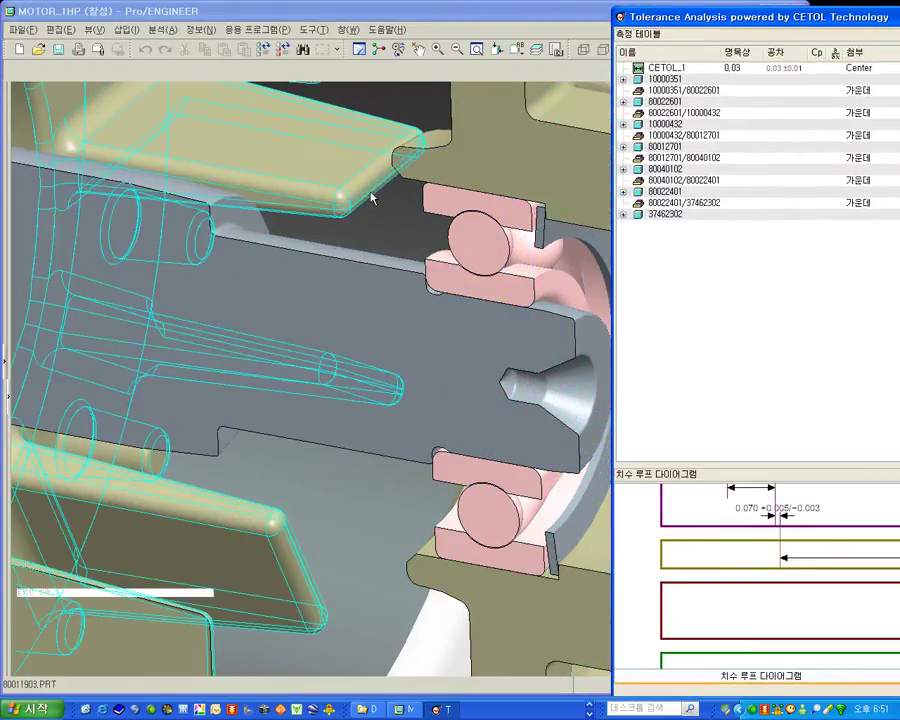
# - Rename the measurement CETOL_1 as 전기모터공차해석 in the measurement table
pyautogui.click(668, 68)
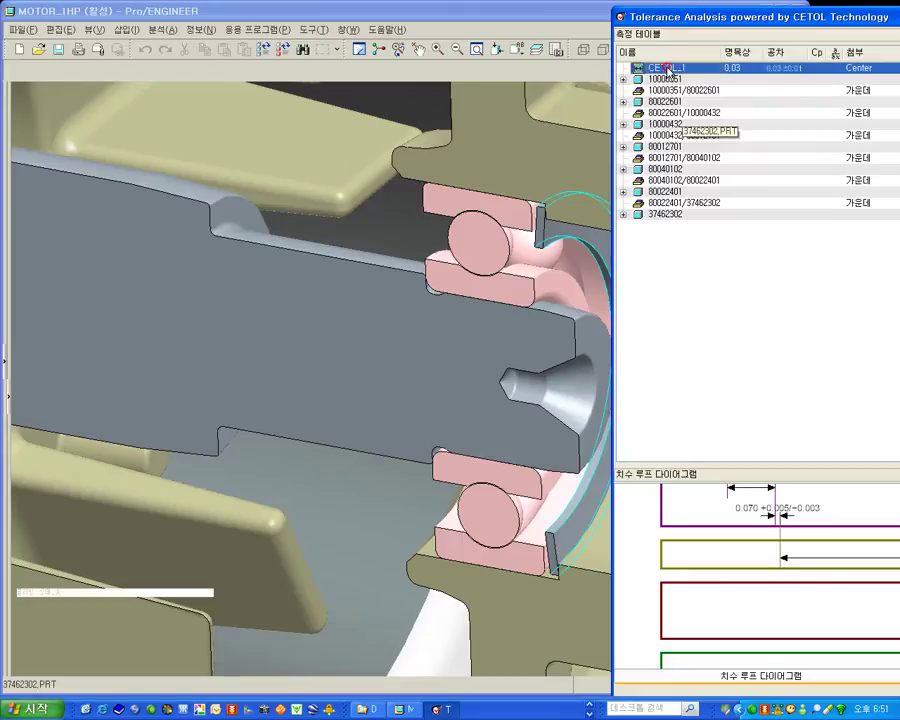
pyautogui.click(670, 68)
pyautogui.write('전기모')
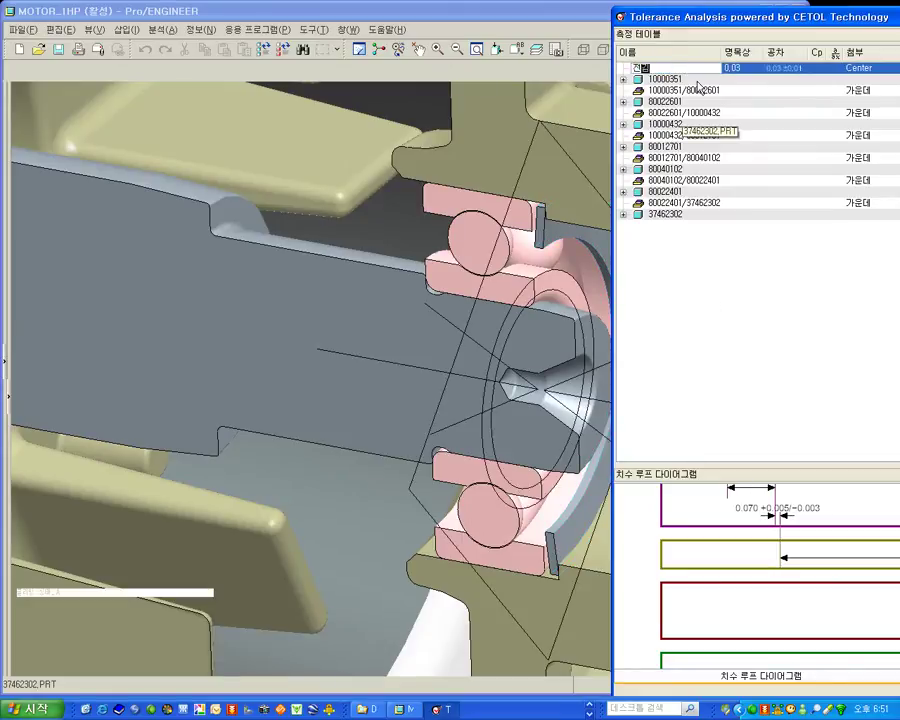
pyautogui.write('터공차해석')
pyautogui.press('Return')
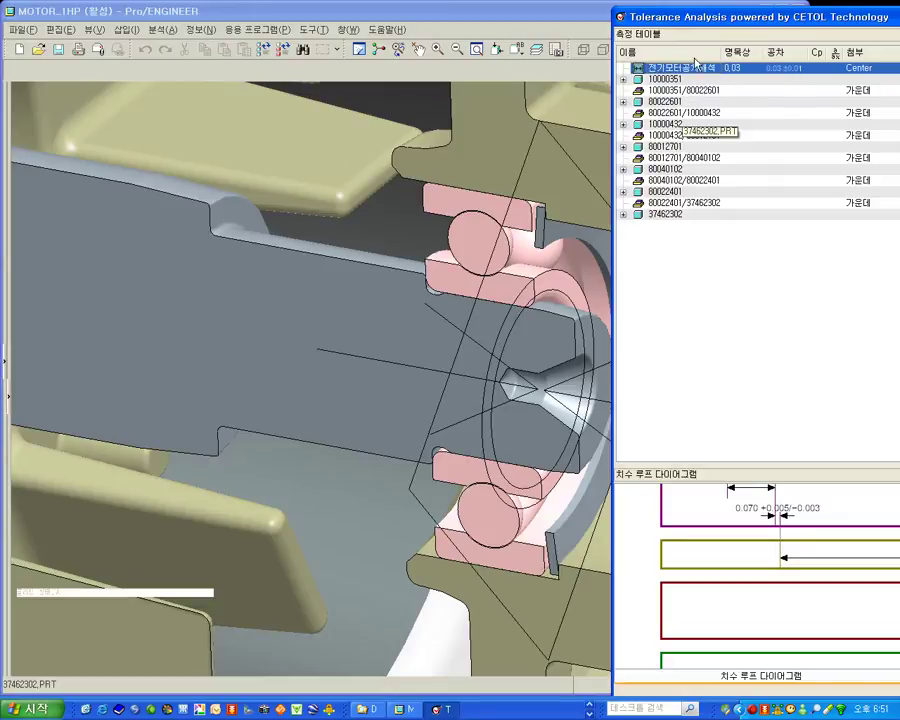
# - Bring the whole motor section into view, maximize the Tolerance Analysis window and display the analysis results
pyautogui.moveTo(688, 22); pyautogui.dragTo(621, 20)
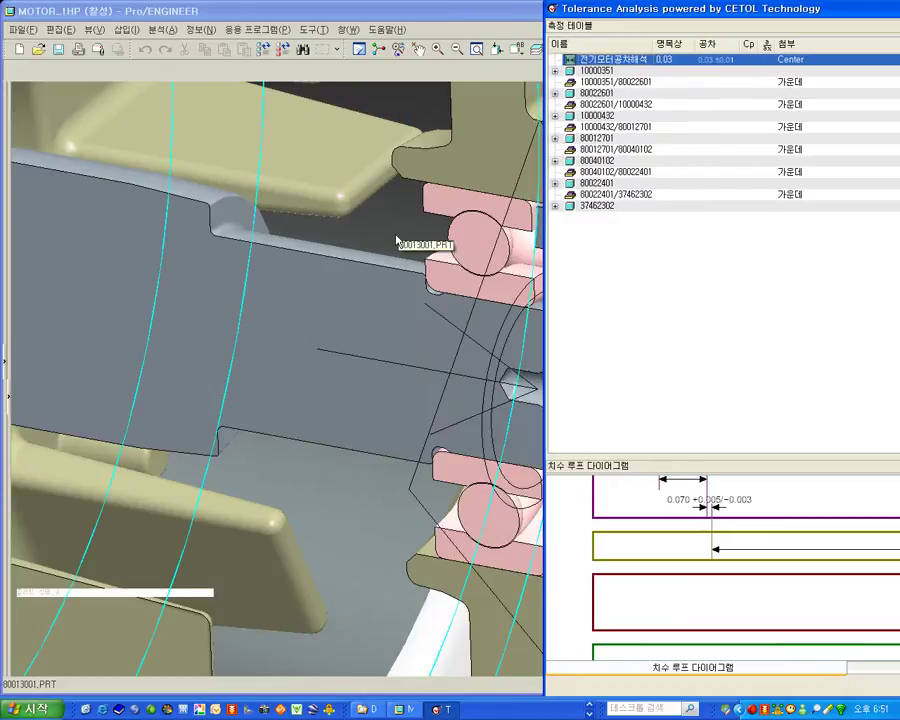
pyautogui.scroll(-5, 362, 317)
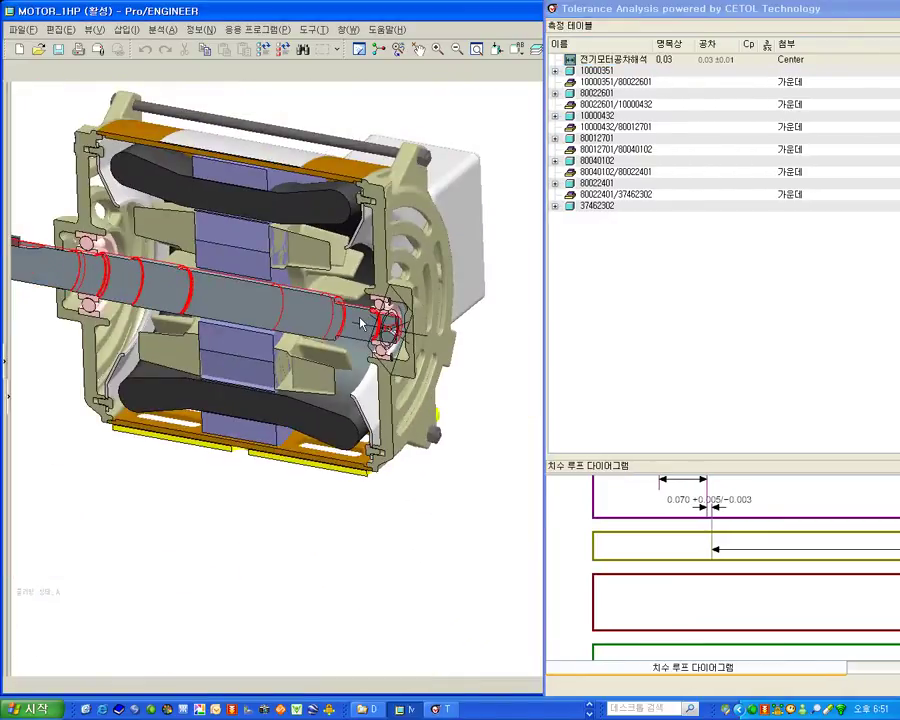
pyautogui.scroll(-1, 362, 323)
pyautogui.click(363, 119)
pyautogui.scroll(1, 363, 119)
pyautogui.keyDown('shift'); pyautogui.moveTo(363, 119); pyautogui.dragTo(410, 126, button='middle'); pyautogui.keyUp('shift')
pyautogui.doubleClick(594, 10)
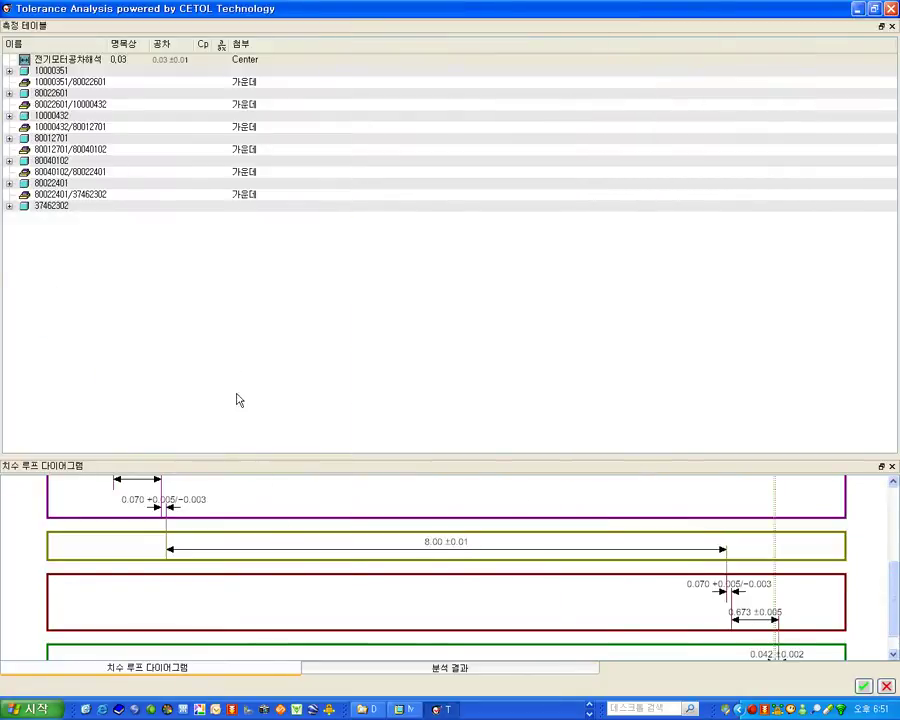
pyautogui.click(409, 668)
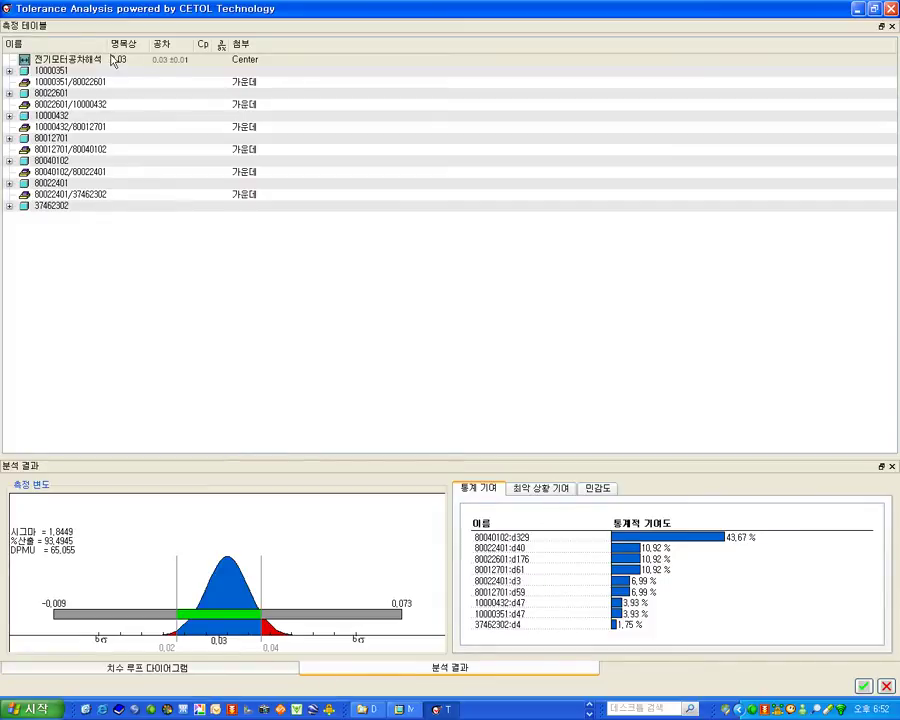
# - Set the tolerance of 전기모터공차해석 to 0.030 ±0.015 with three decimal places
pyautogui.click(168, 61)
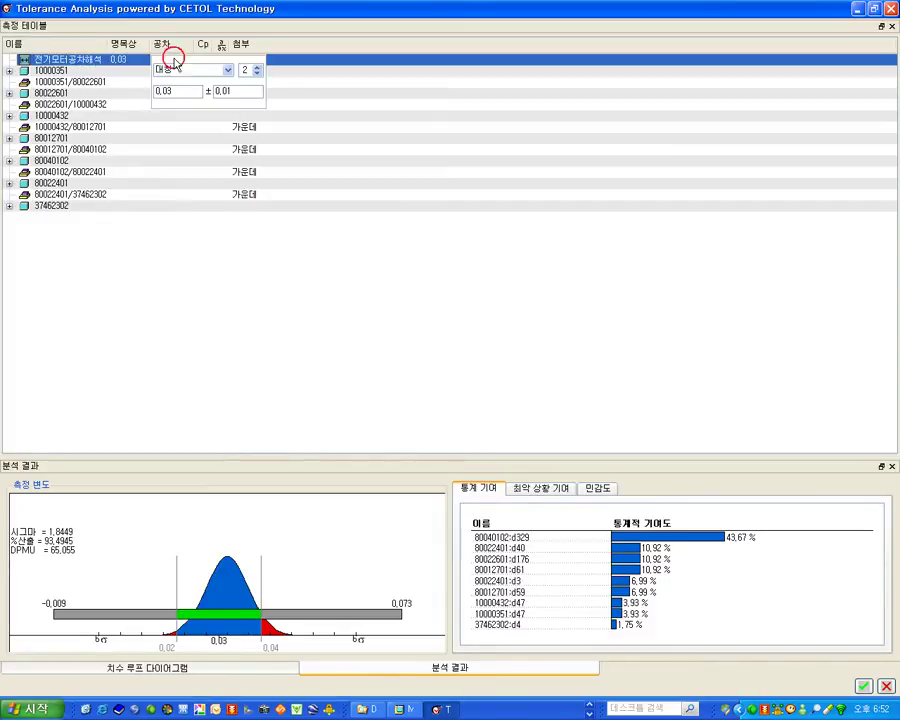
pyautogui.click(257, 67)
pyautogui.press('Return')
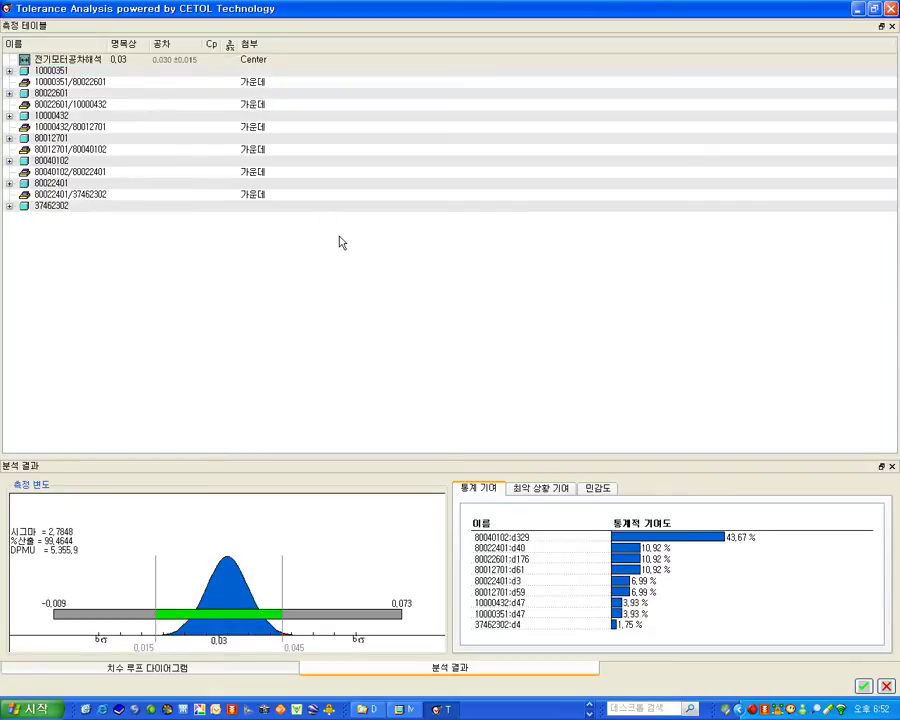
# - Restore the analysis window beside the model and rename part 10000351 as 우측 베어링
pyautogui.doubleClick(181, 17)
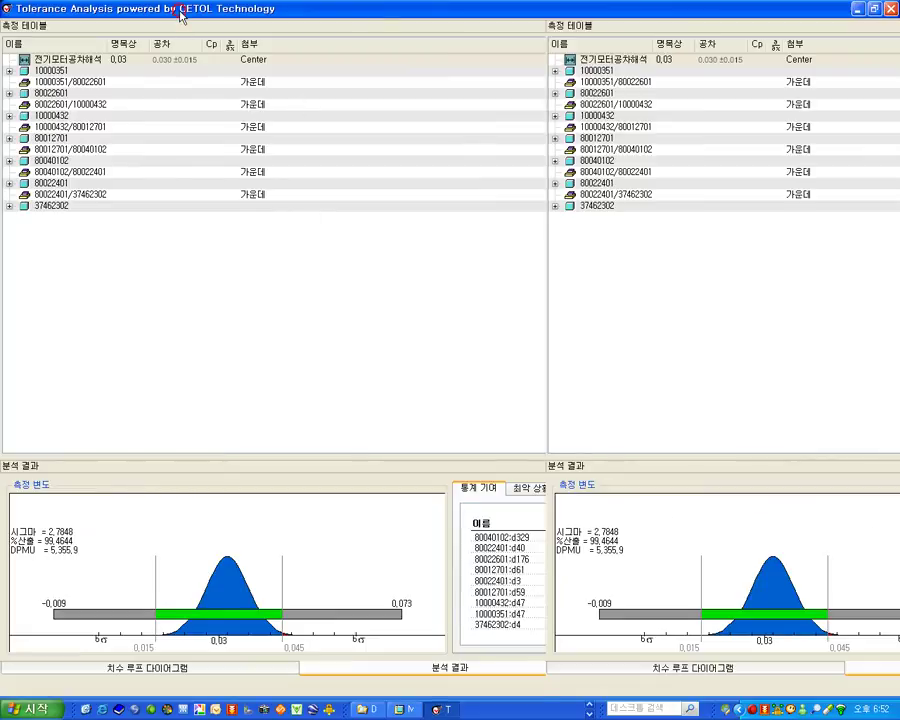
pyautogui.click(593, 70)
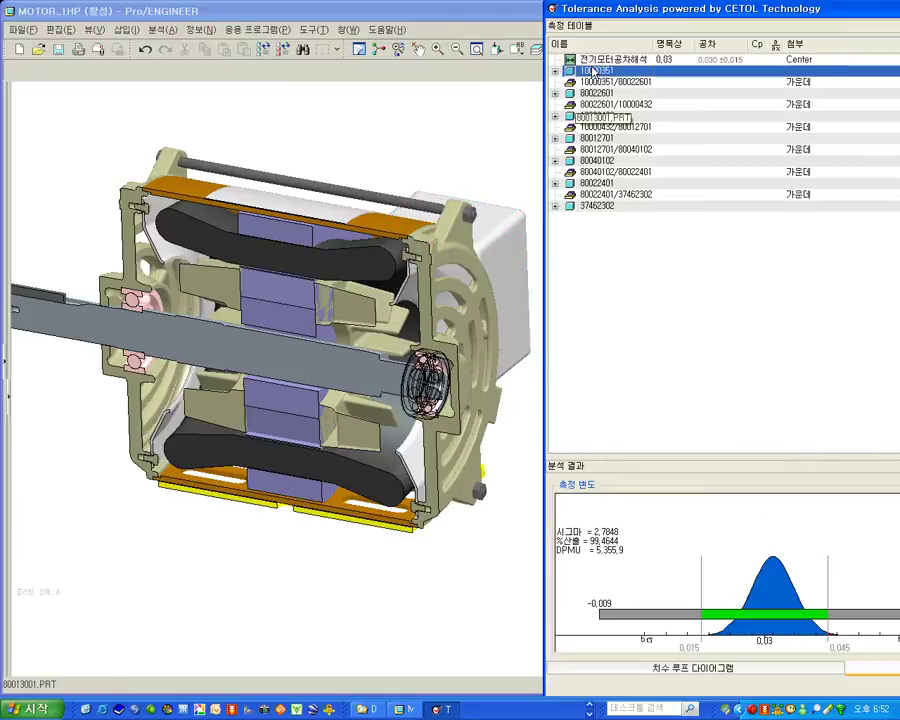
pyautogui.click(434, 155)
pyautogui.scroll(3, 434, 155)
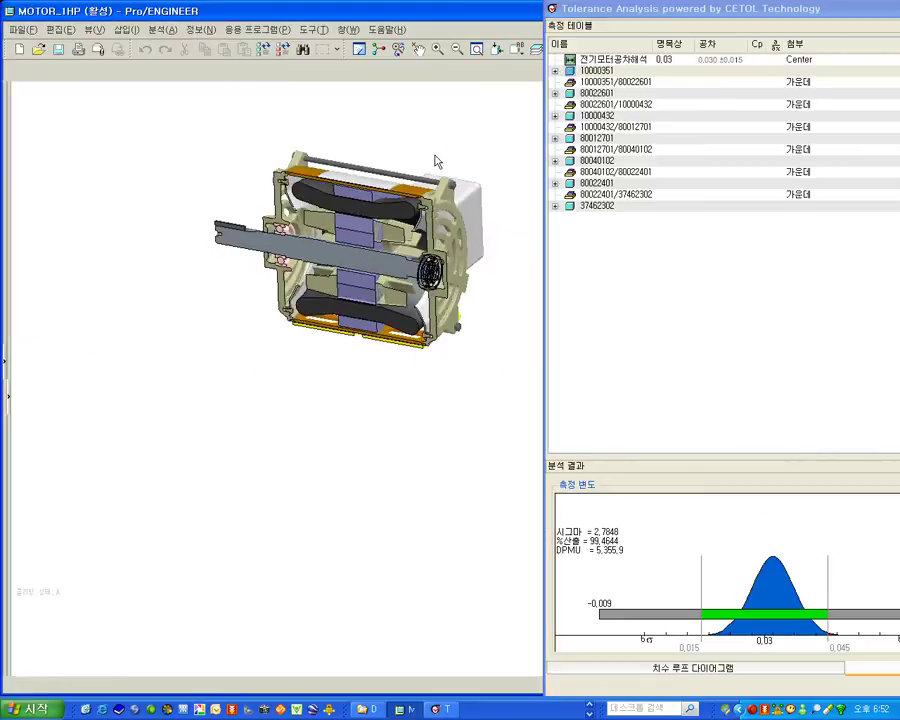
pyautogui.keyDown('shift'); pyautogui.moveTo(440, 140); pyautogui.dragTo(441, 156, button='middle'); pyautogui.keyUp('shift')
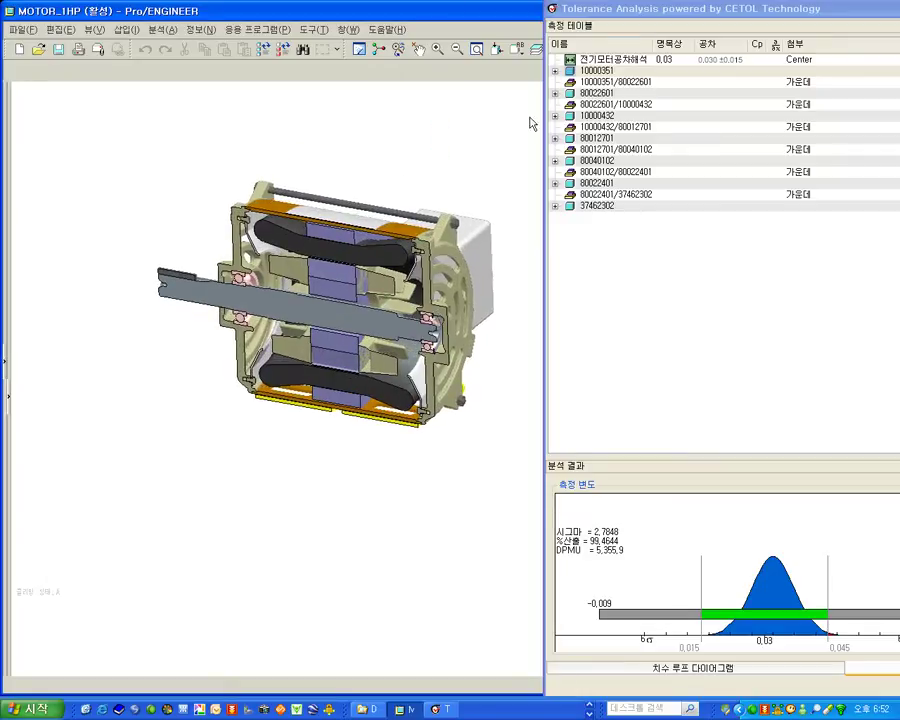
pyautogui.click(595, 71)
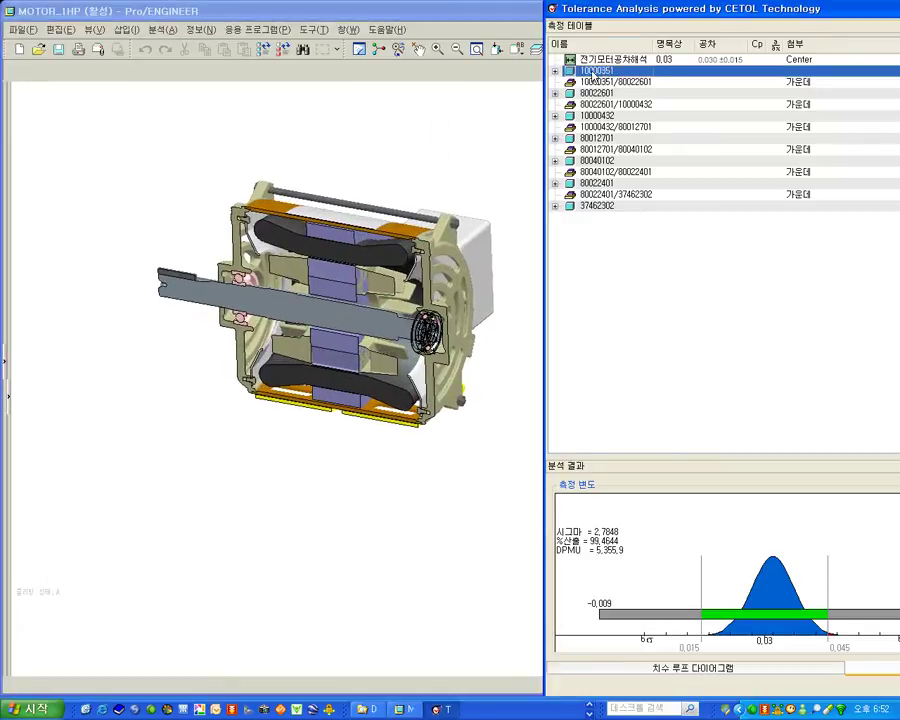
pyautogui.click(593, 72)
pyautogui.write('dncm')
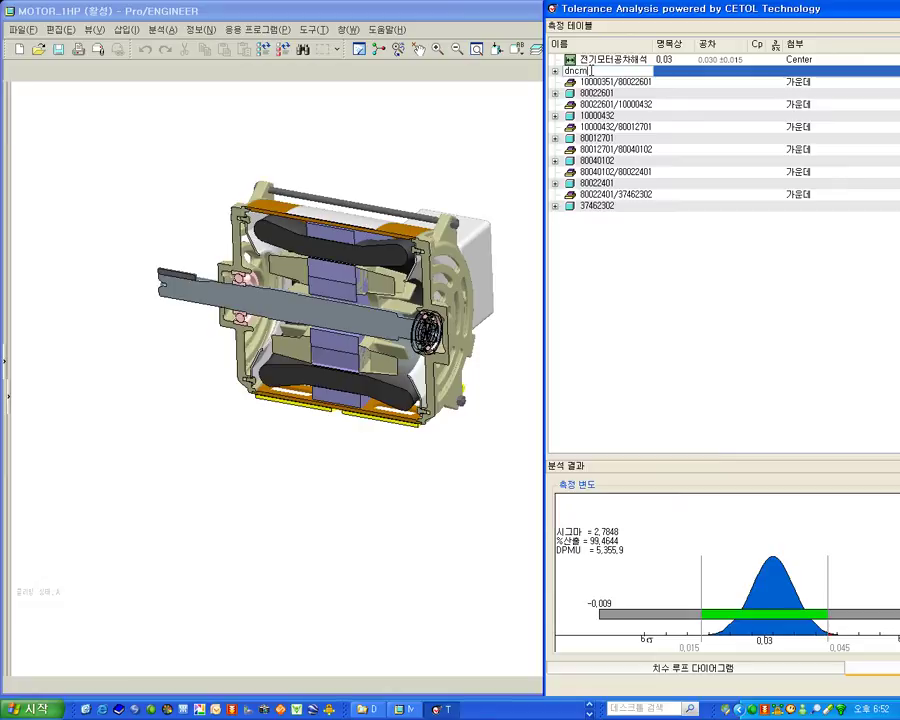
pyautogui.write('c')
pyautogui.write('베어링')
pyautogui.press('Return')
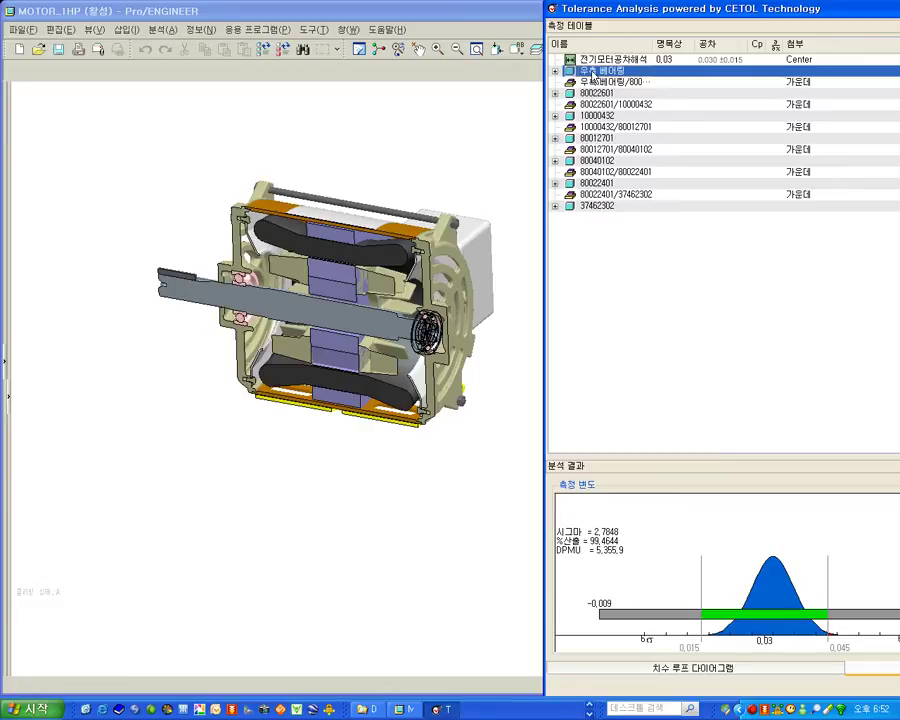
# - Rename shaft 80022601 as 메인 축 in the measurement table
pyautogui.click(593, 93)
pyautogui.click(595, 93)
pyautogui.write('ㅁㅔ인 축')
pyautogui.press('Return')
# - Rename bearing 10000432 as 좌측 베어링 in the measurement table
pyautogui.click(598, 115)
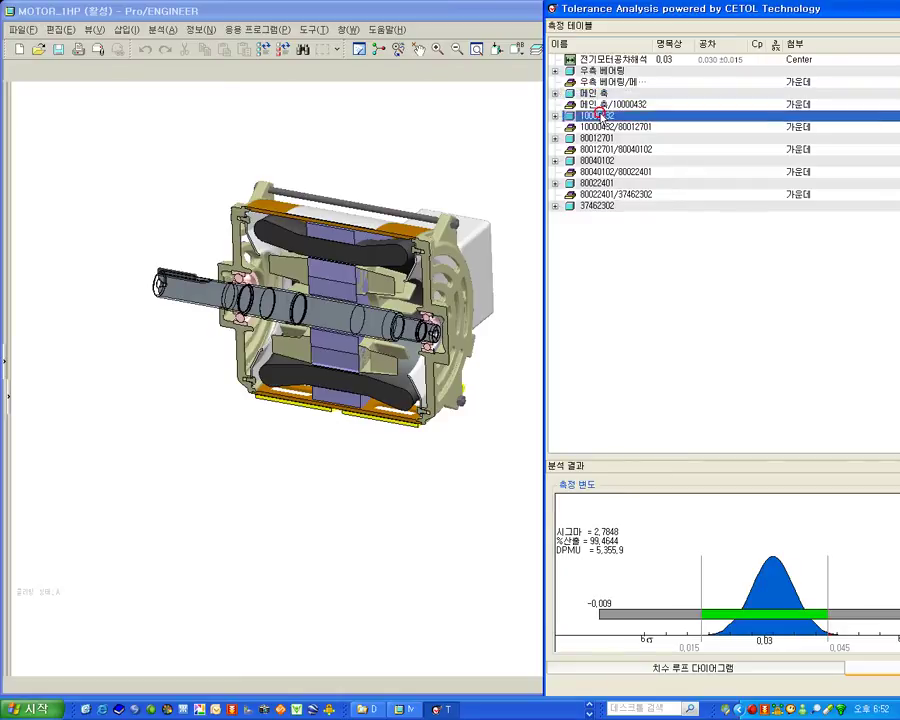
pyautogui.click(600, 115)
pyautogui.write('ㅈ')
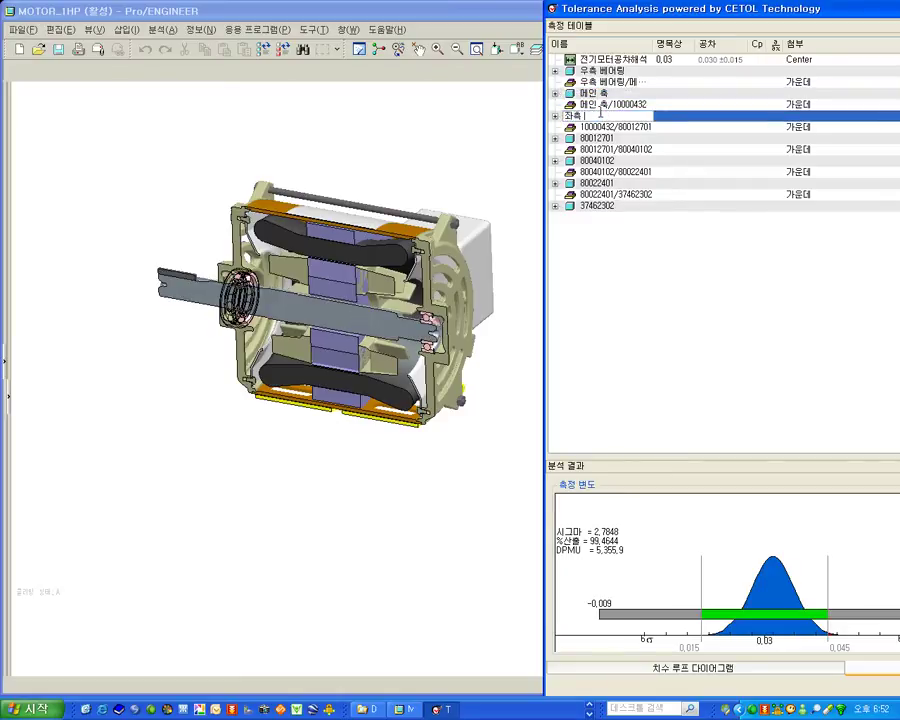
pyautogui.write('ㅏ측 베어링')
pyautogui.press('Return')
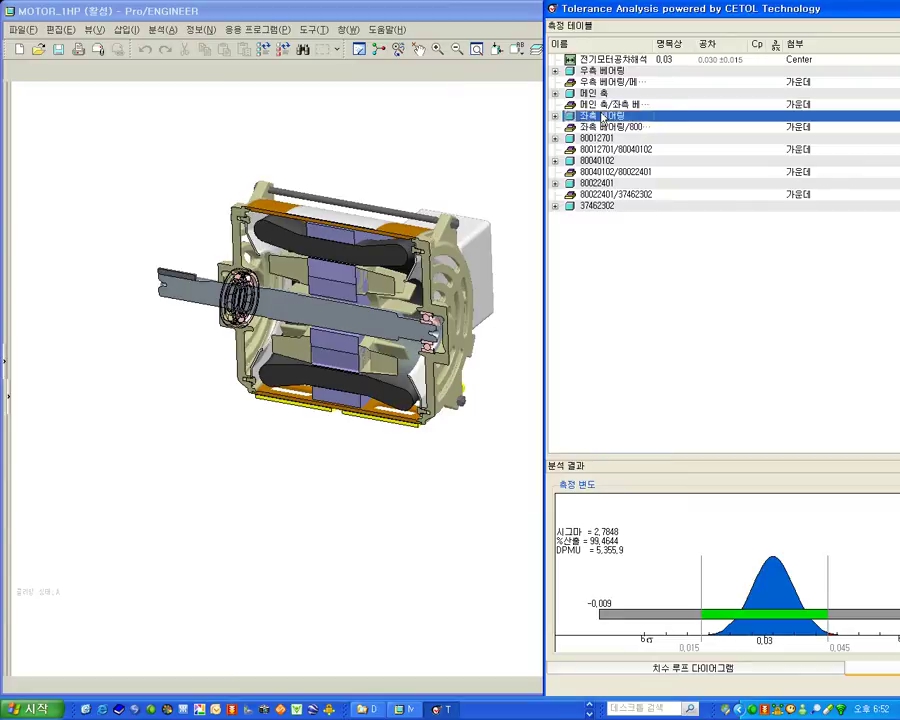
# - Rename end cover 80012701 as 전면 카바 in the measurement table
pyautogui.click(600, 138)
pyautogui.click(599, 138)
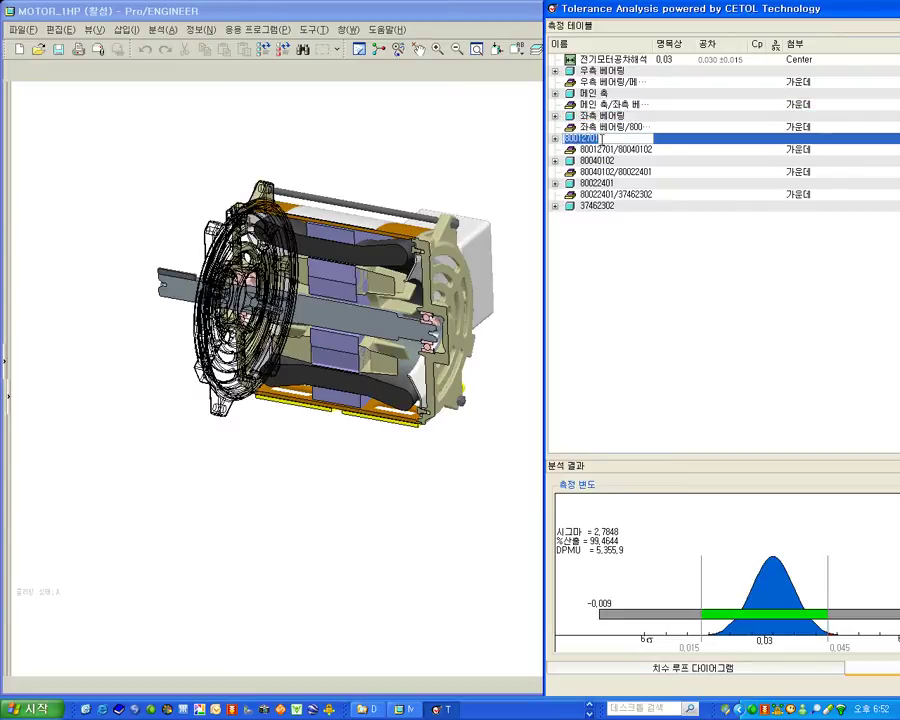
pyautogui.write('오ㅣ')
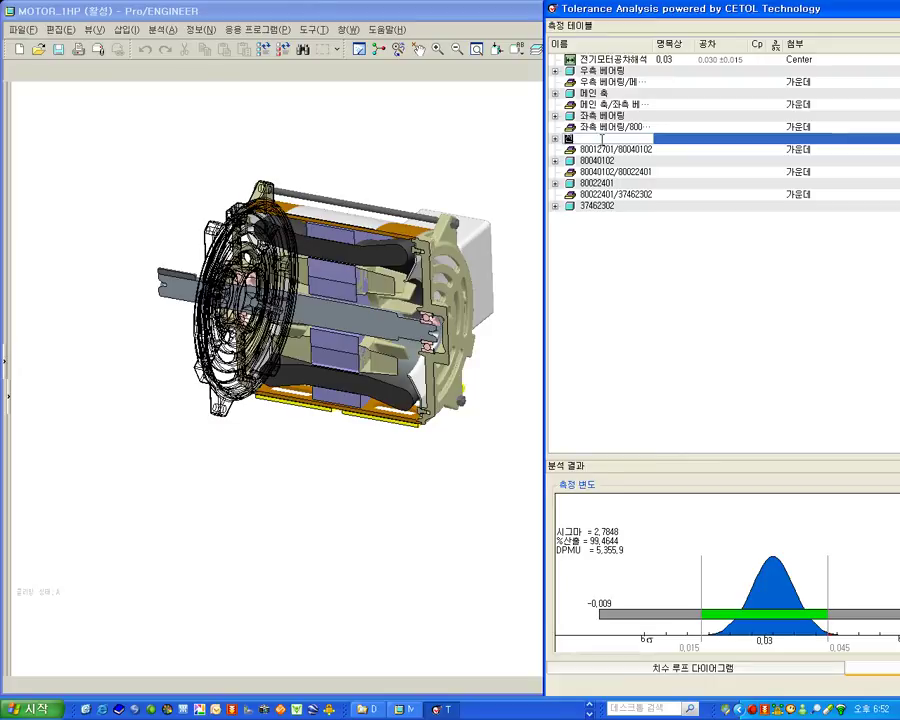
pyautogui.write('면 카바')
pyautogui.press('Return')
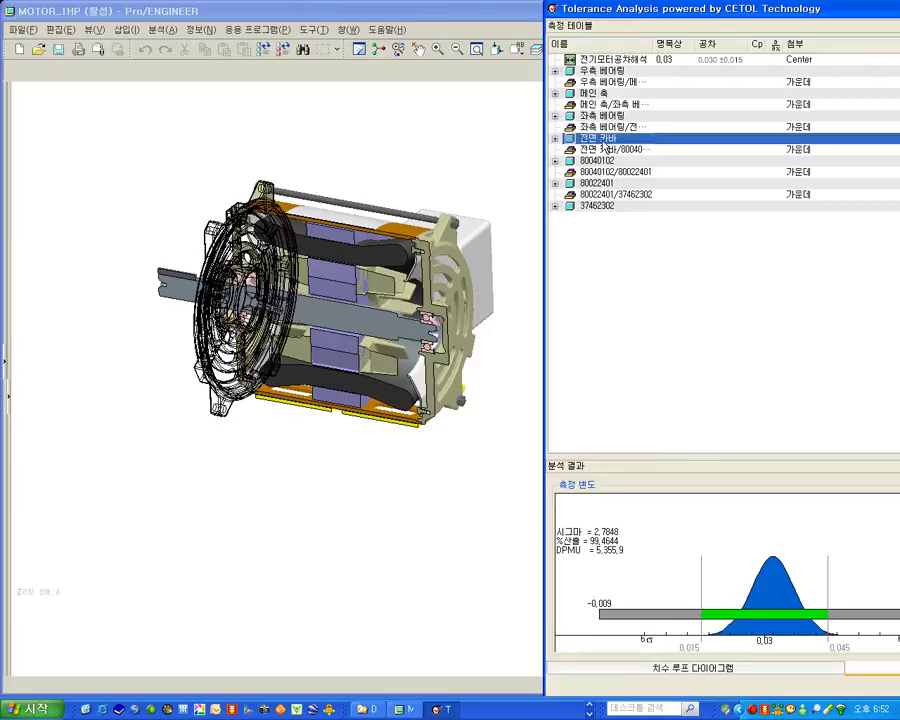
# - Rename housing 80040102 as 케이스 in the measurement table
pyautogui.click(590, 160)
pyautogui.click(590, 160)
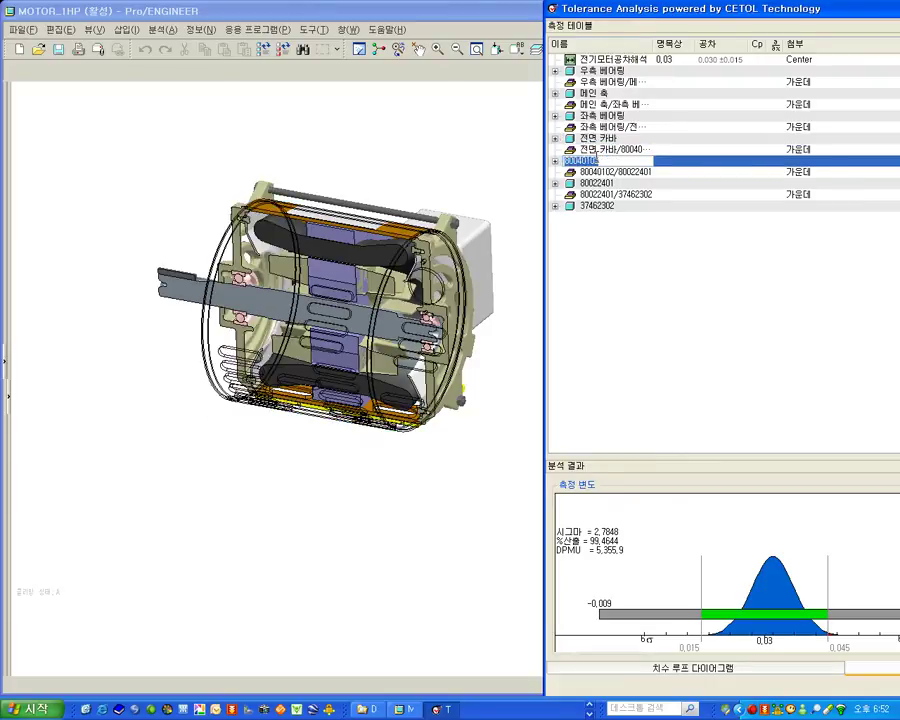
pyautogui.write('케')
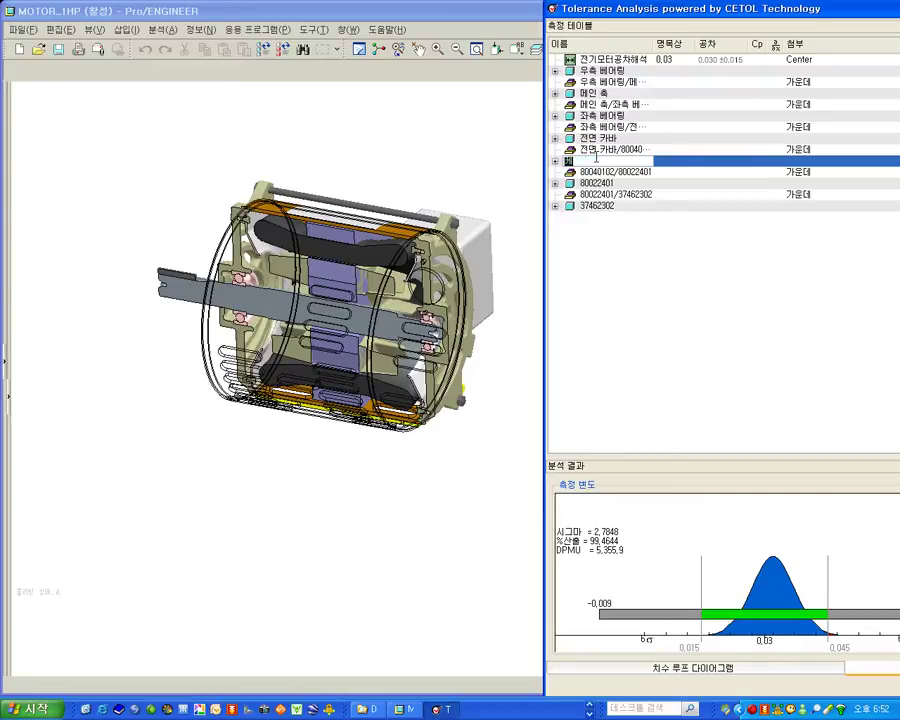
pyautogui.write('이스')
pyautogui.press('Return')
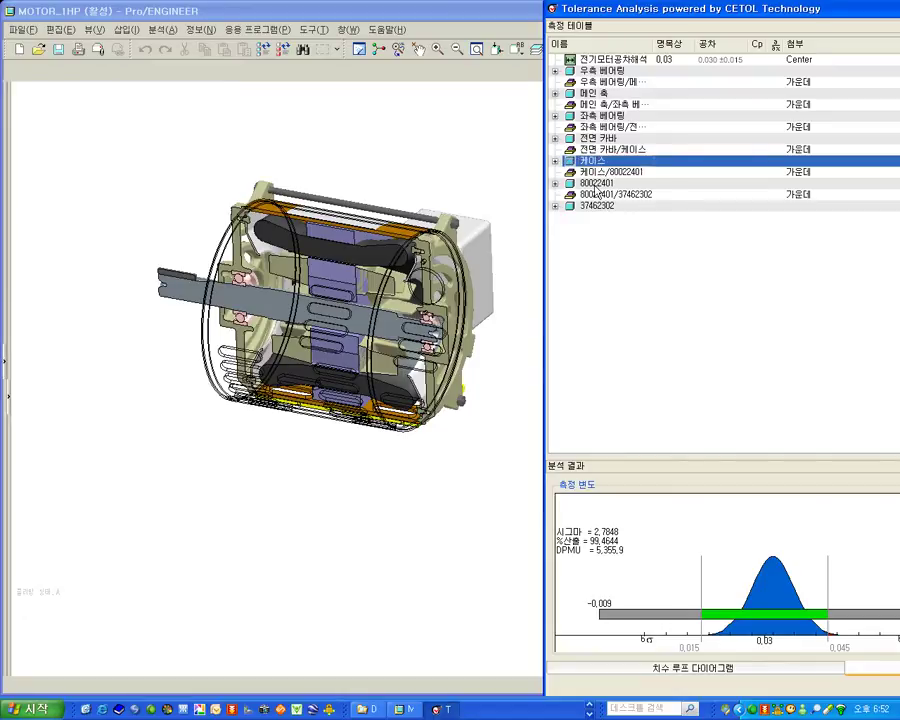
# - Rename end cover 80022401 as 배면 카바 in the measurement table
pyautogui.click(596, 184)
pyautogui.click(596, 184)
pyautogui.press('BackSpace')
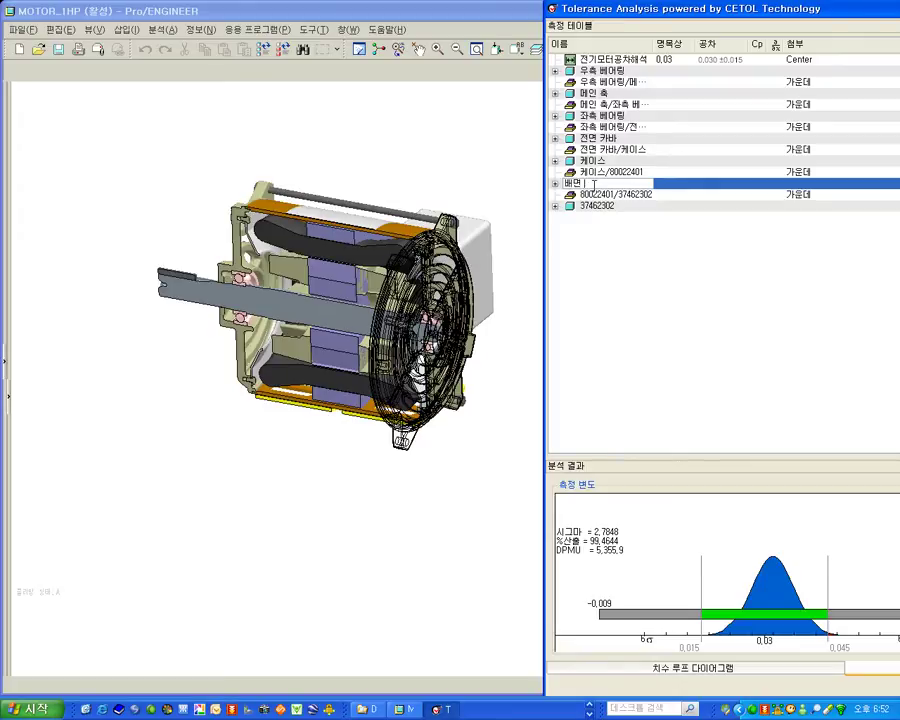
pyautogui.write('배면 카바')
pyautogui.press('Return')
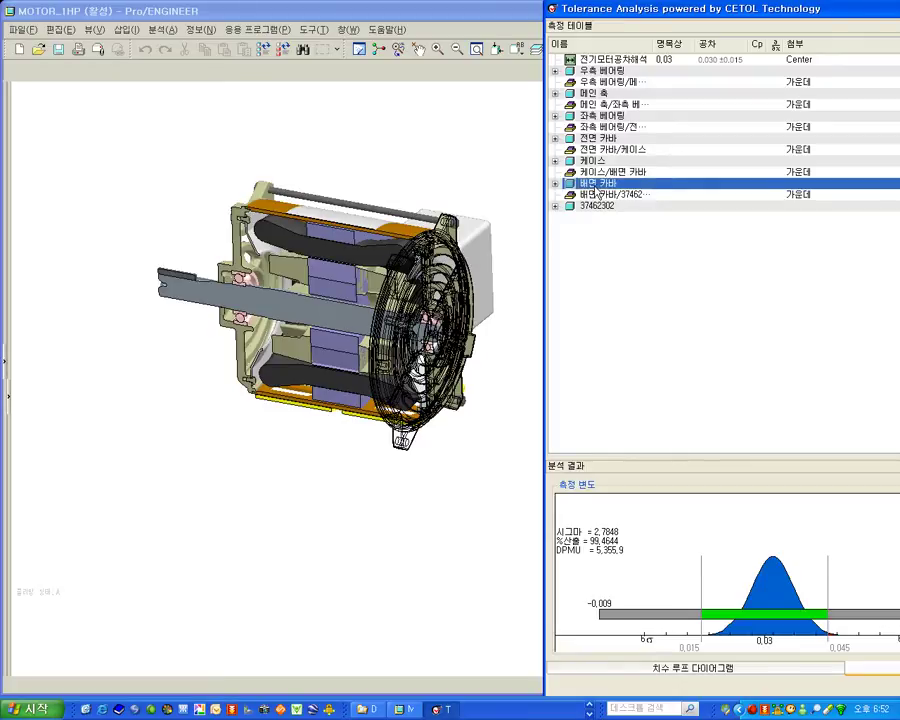
# - Rename washer 37462302 as 스프링 와샤 in the measurement table
pyautogui.doubleClick(603, 207)
pyautogui.write('스템')
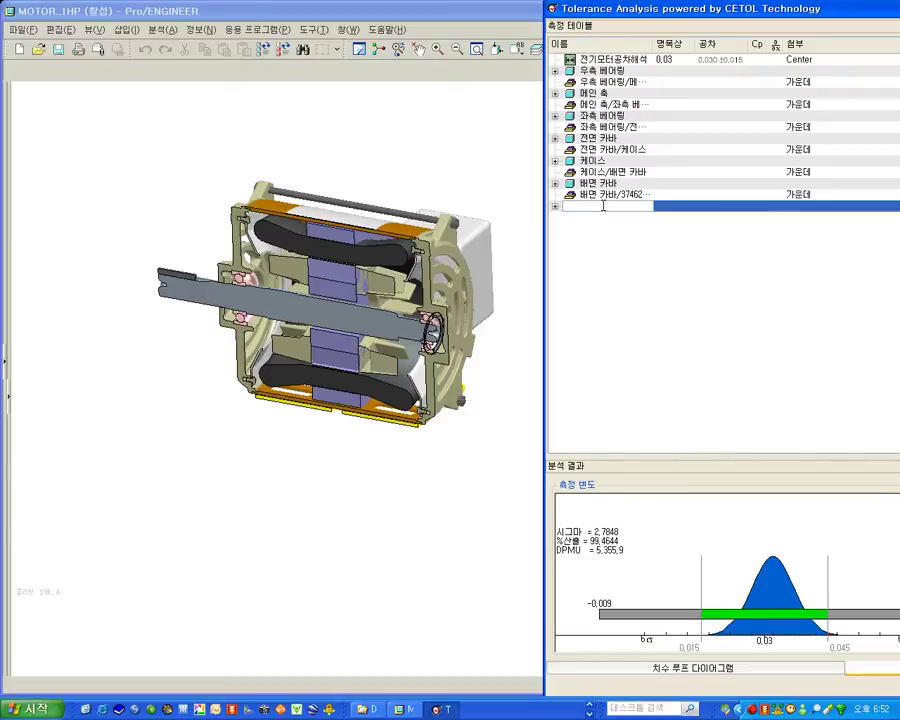
pyautogui.write('스')
pyautogui.write('셔')
pyautogui.press('Return')
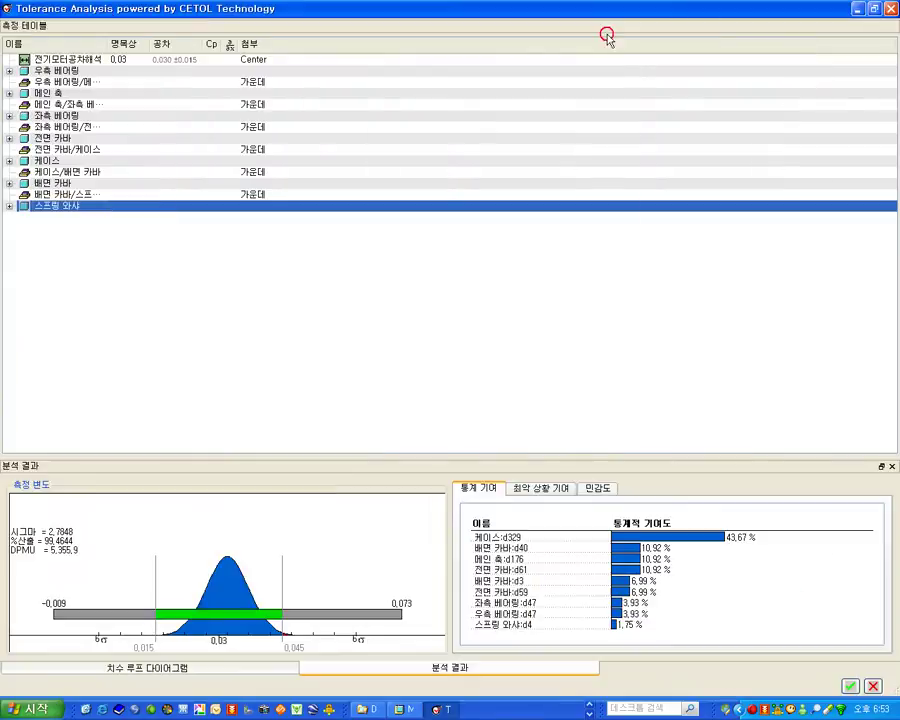
# - Maximize the analysis window, expand all measurement table entries and widen the name column to fit the full names
pyautogui.doubleClick(606, 12)
pyautogui.click(426, 258)
pyautogui.rightClick(426, 258)
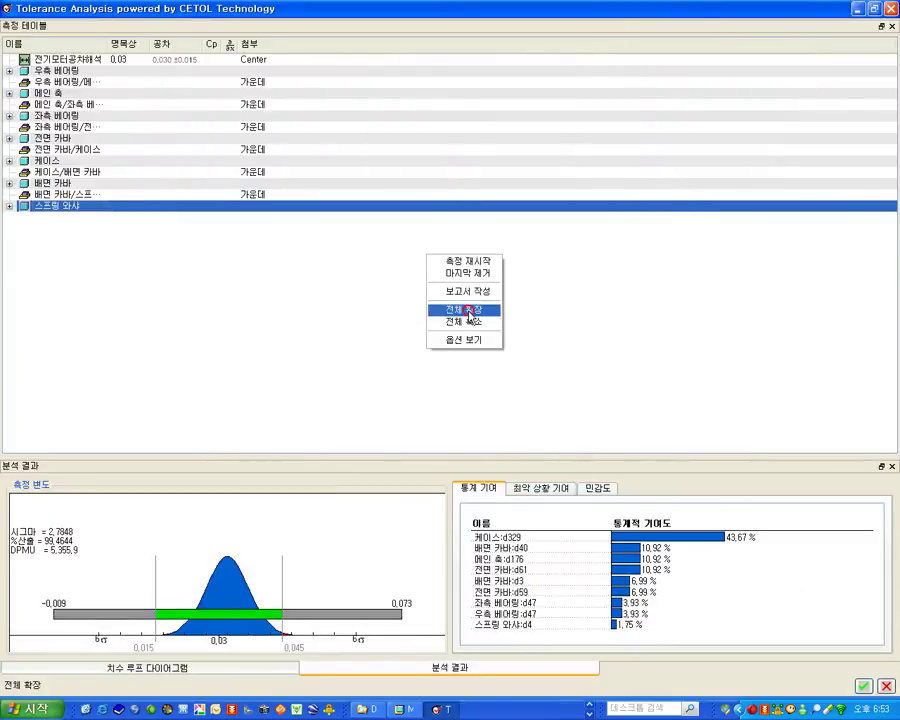
pyautogui.click(466, 309)
pyautogui.moveTo(108, 44); pyautogui.dragTo(257, 40)
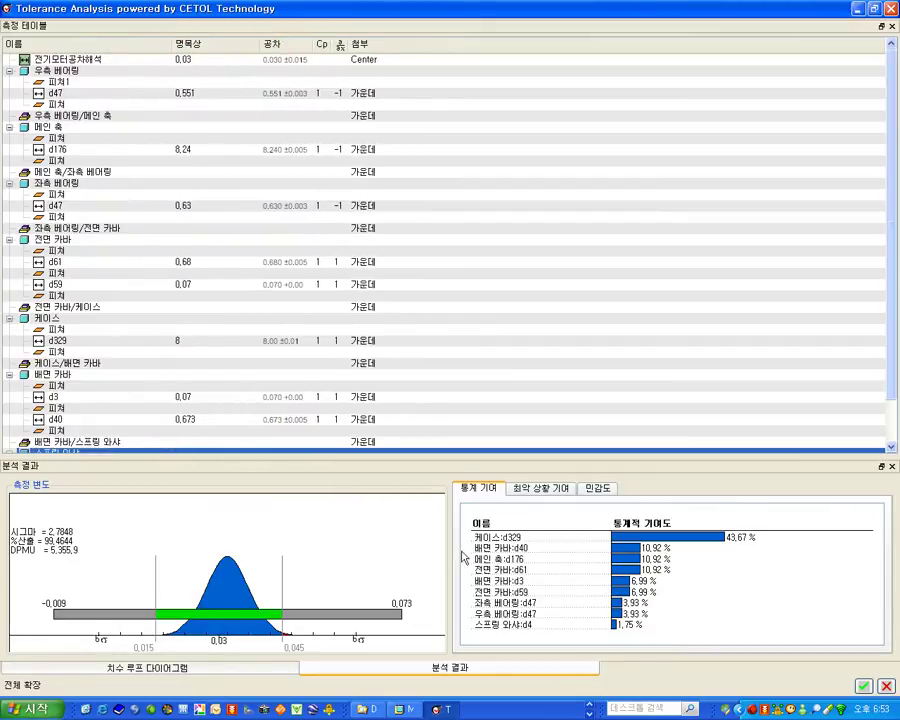
# - Display the dimension loop diagram at a reduced scale and examine the stacked dimensions of each part
pyautogui.click(214, 662)
pyautogui.click(895, 567)
pyautogui.moveTo(895, 567); pyautogui.dragTo(895, 612)
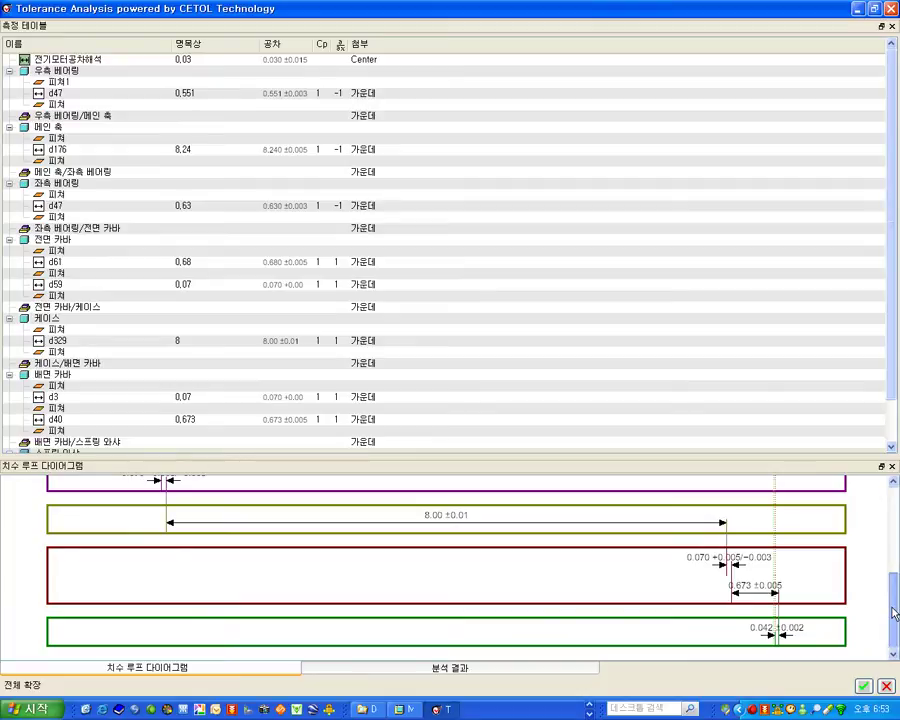
pyautogui.rightClick(867, 545)
pyautogui.click(857, 567)
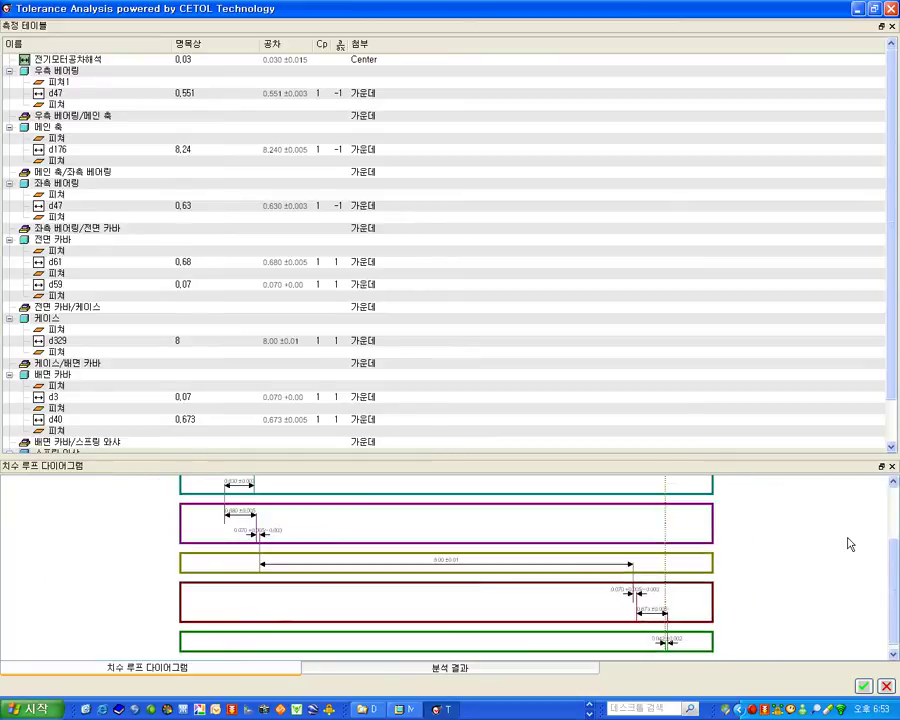
# - Display the worst-case contribution of each dimension in the analysis results
pyautogui.click(513, 665)
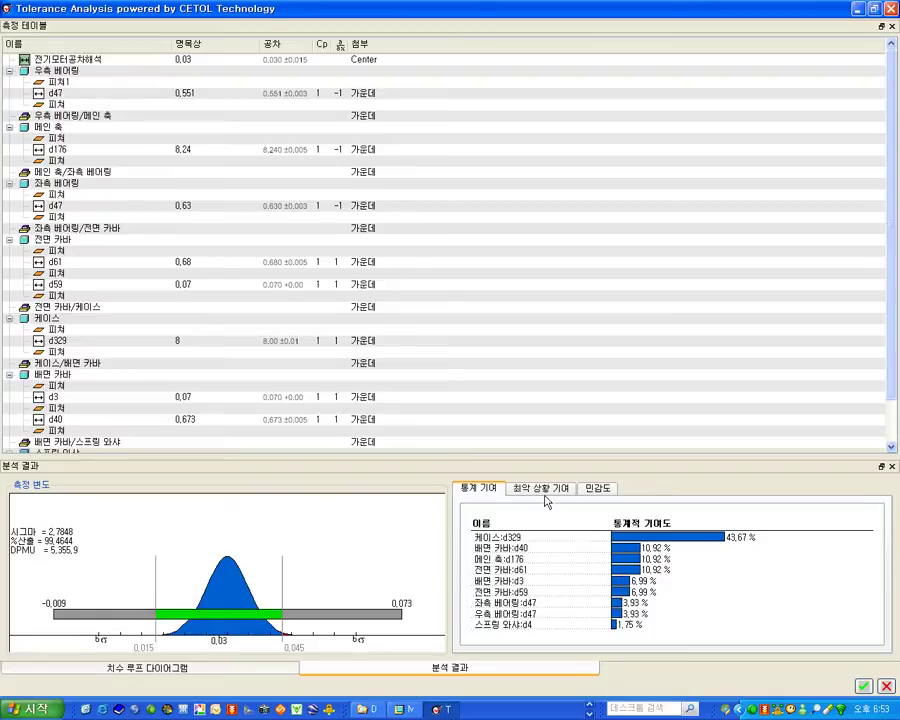
pyautogui.click(540, 489)
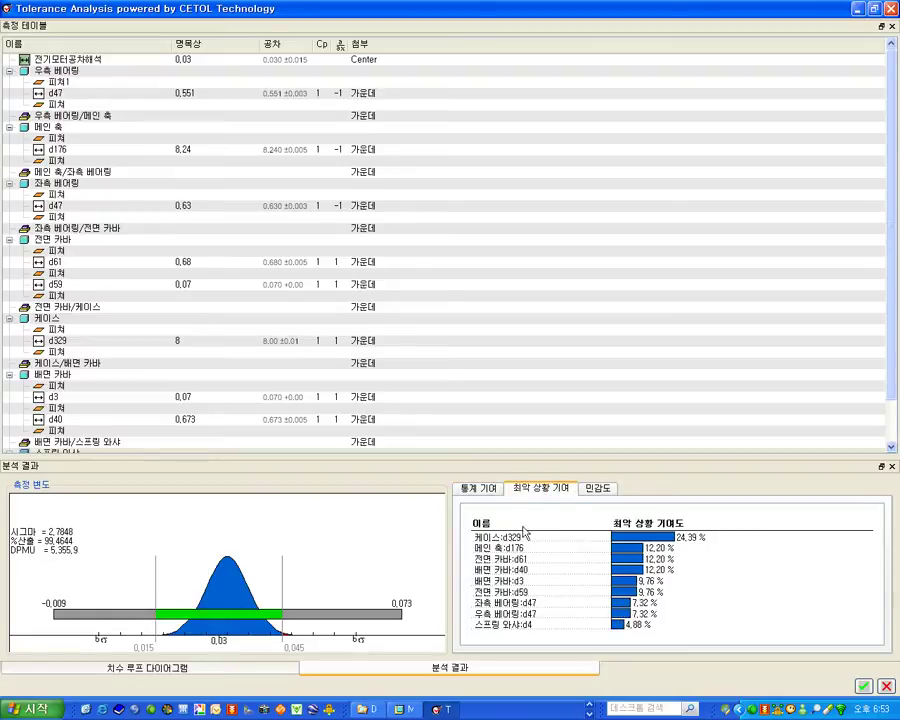
# - Display the statistical contributions and set the case dimension d329 to three decimal places with a ±0.005 tolerance
pyautogui.click(595, 488)
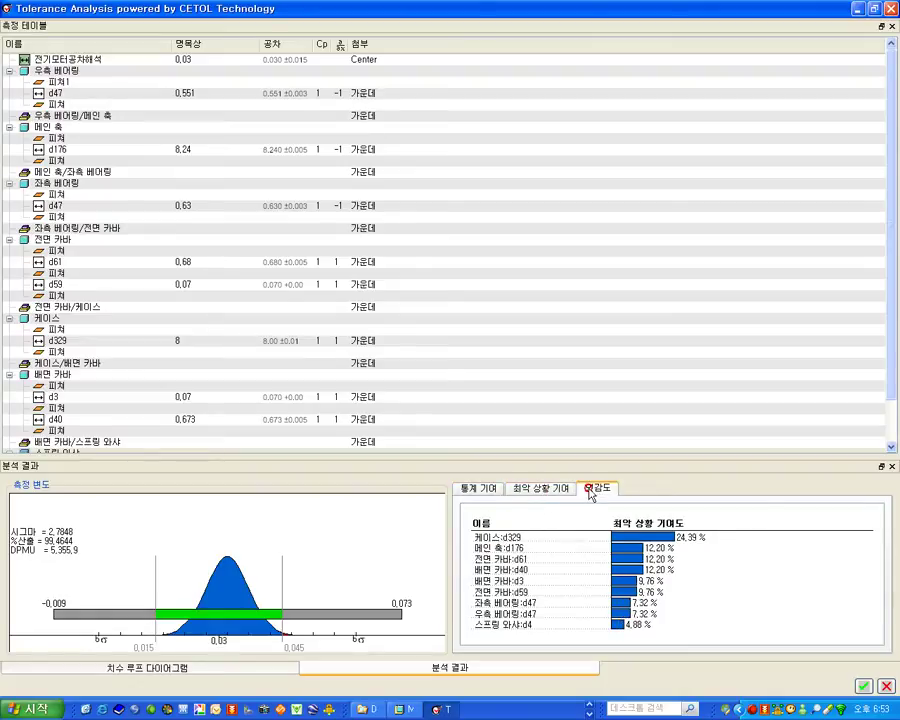
pyautogui.click(483, 487)
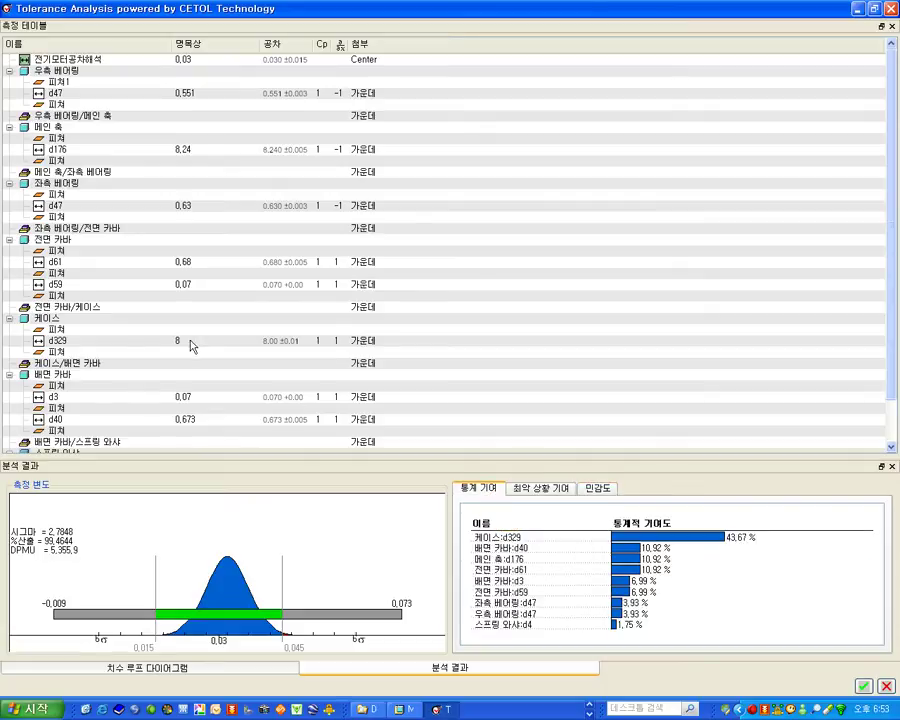
pyautogui.click(63, 341)
pyautogui.doubleClick(277, 340)
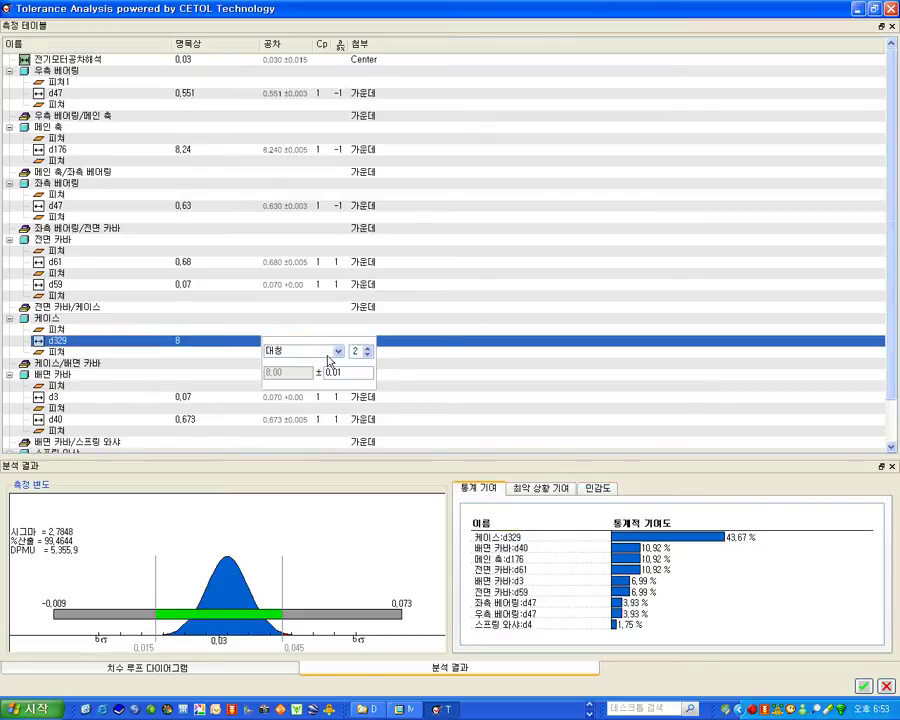
pyautogui.click(367, 351)
pyautogui.press('Return')
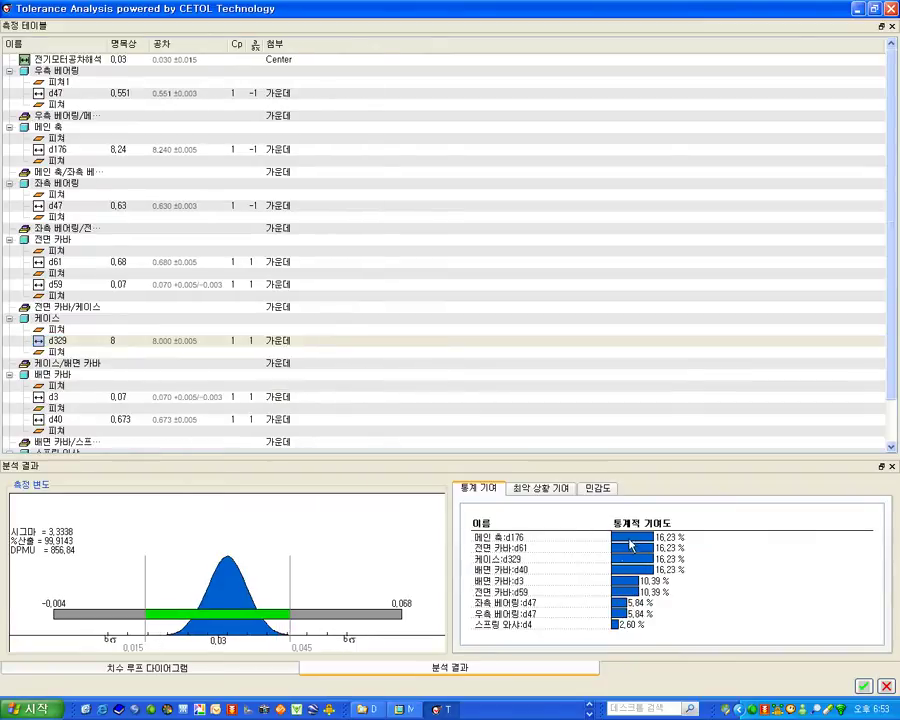
# - Review the sensitivities and worst-case contributions of the dimensions in the analysis results
pyautogui.click(540, 489)
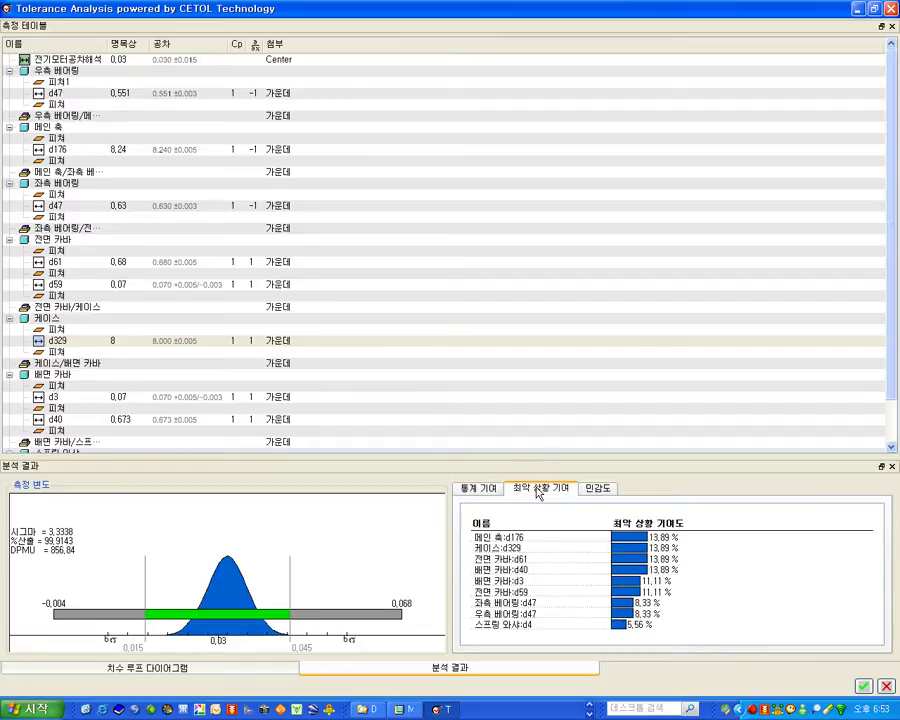
pyautogui.click(599, 490)
pyautogui.click(558, 486)
# - Move the analysis window aside to reveal the motor model and generate the tolerance analysis report
pyautogui.doubleClick(213, 14)
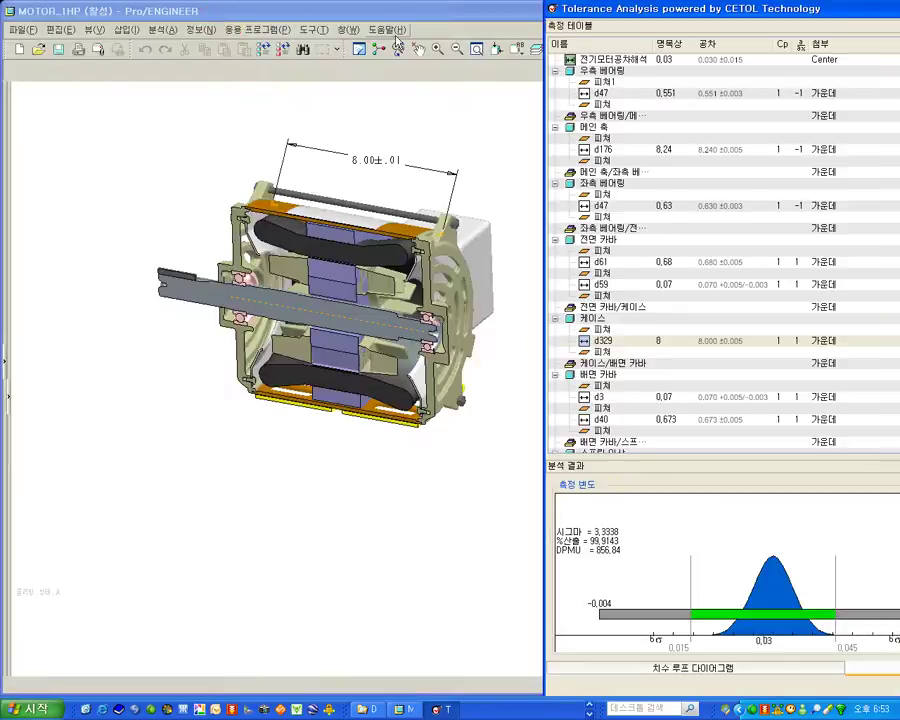
pyautogui.rightClick(708, 183)
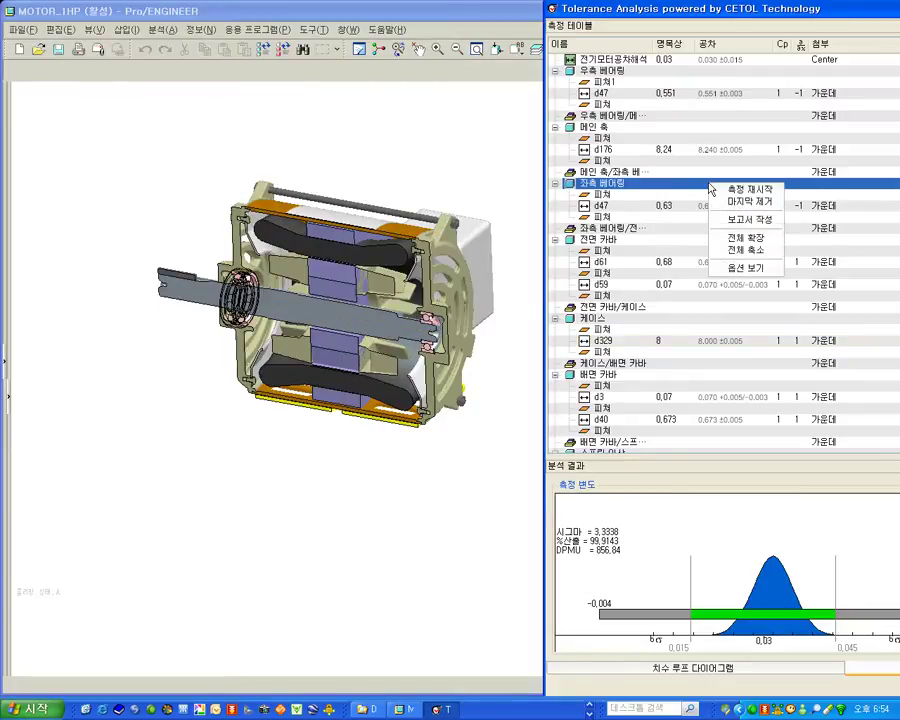
pyautogui.click(745, 220)
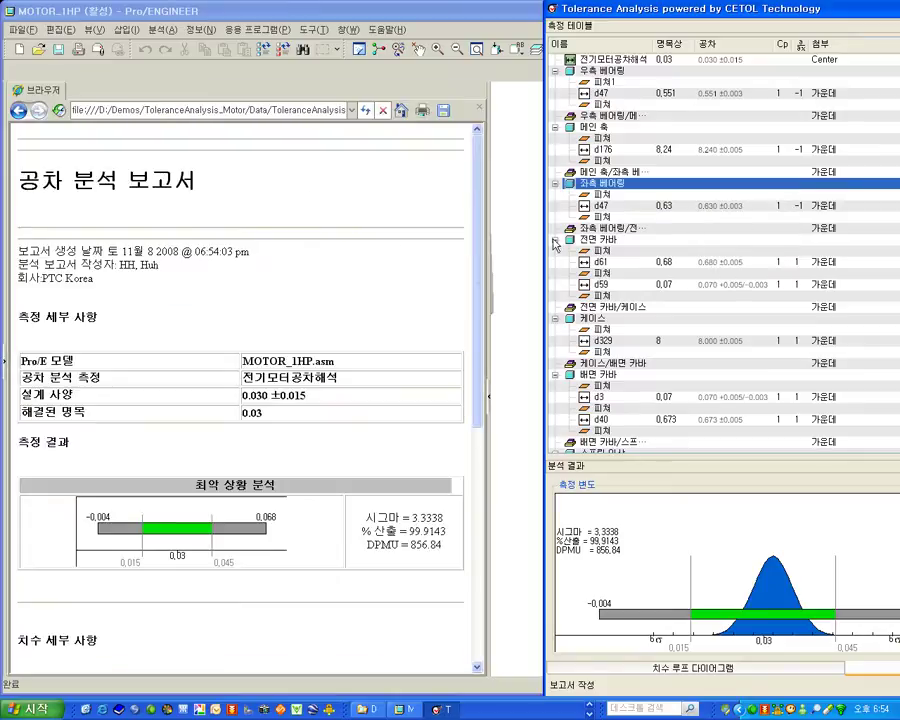
# - Examine the report's author and company details, measurement details, worst-case results, dimension details table and dimension loop diagram
pyautogui.moveTo(50, 268); pyautogui.dragTo(117, 286)
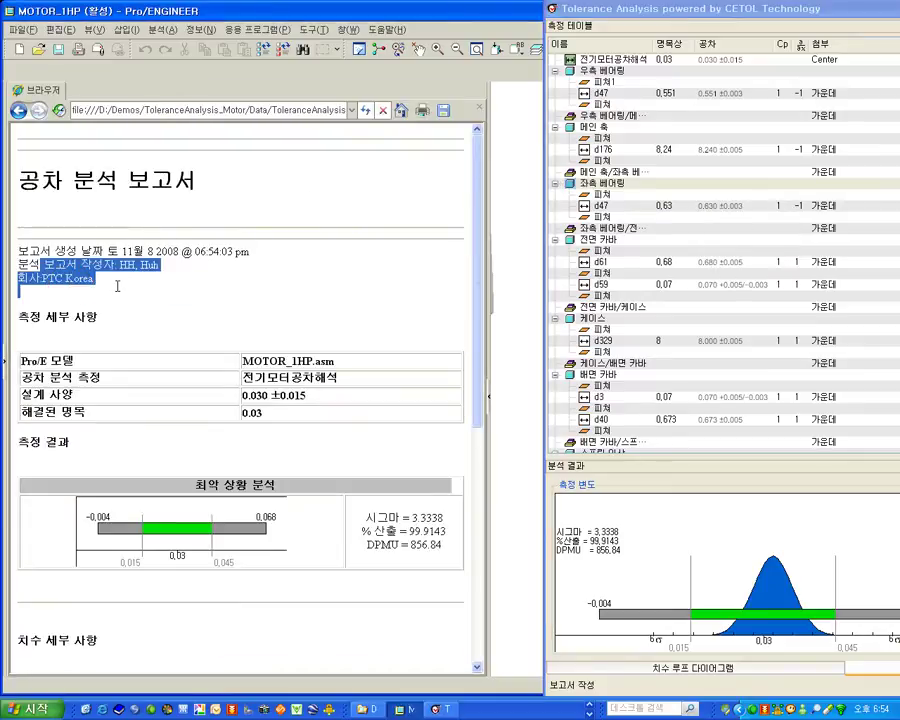
pyautogui.click(130, 288)
pyautogui.scroll(-2, 352, 300)
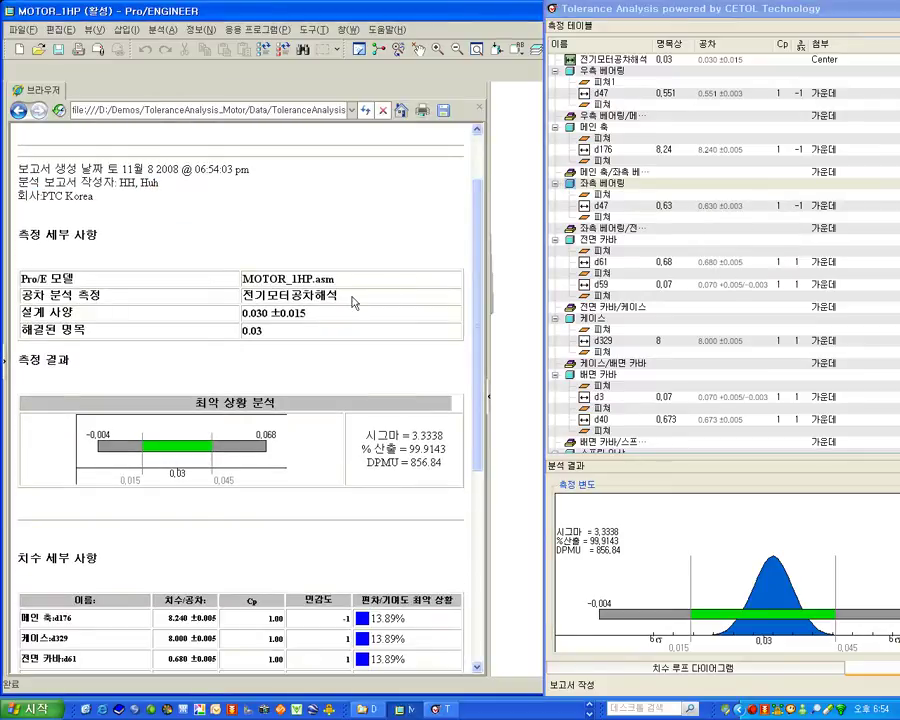
pyautogui.moveTo(243, 279); pyautogui.dragTo(336, 281)
pyautogui.click(296, 326)
pyautogui.moveTo(252, 314); pyautogui.dragTo(318, 320)
pyautogui.click(370, 313)
pyautogui.scroll(-2, 370, 313)
pyautogui.moveTo(365, 349); pyautogui.dragTo(430, 387)
pyautogui.click(430, 387)
pyautogui.scroll(-6, 425, 378)
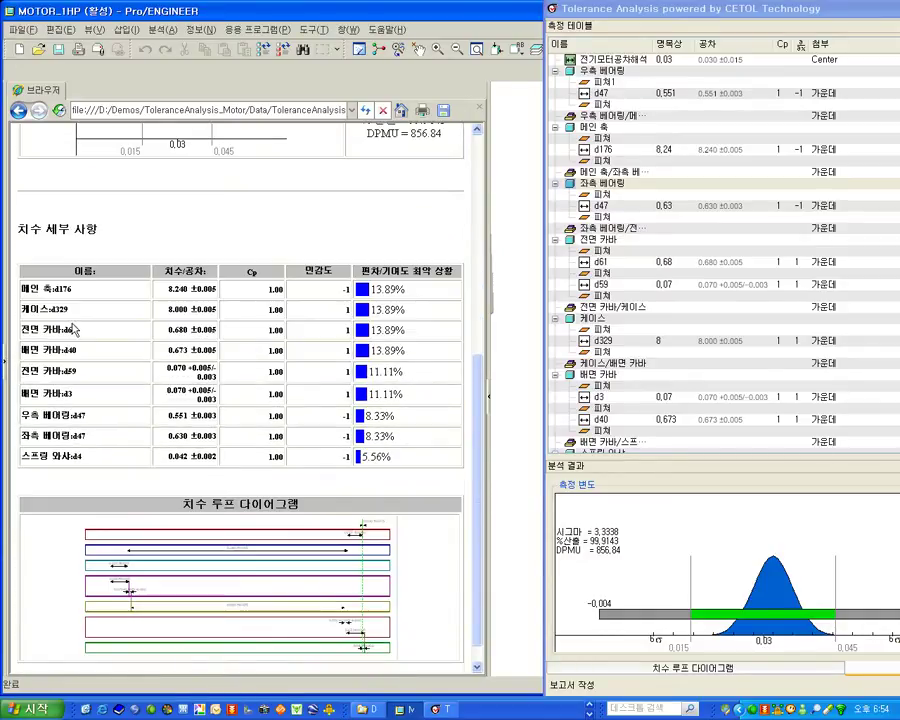
pyautogui.keyDown('ctrl'); pyautogui.scroll(-1, 389, 428); pyautogui.keyUp('ctrl')
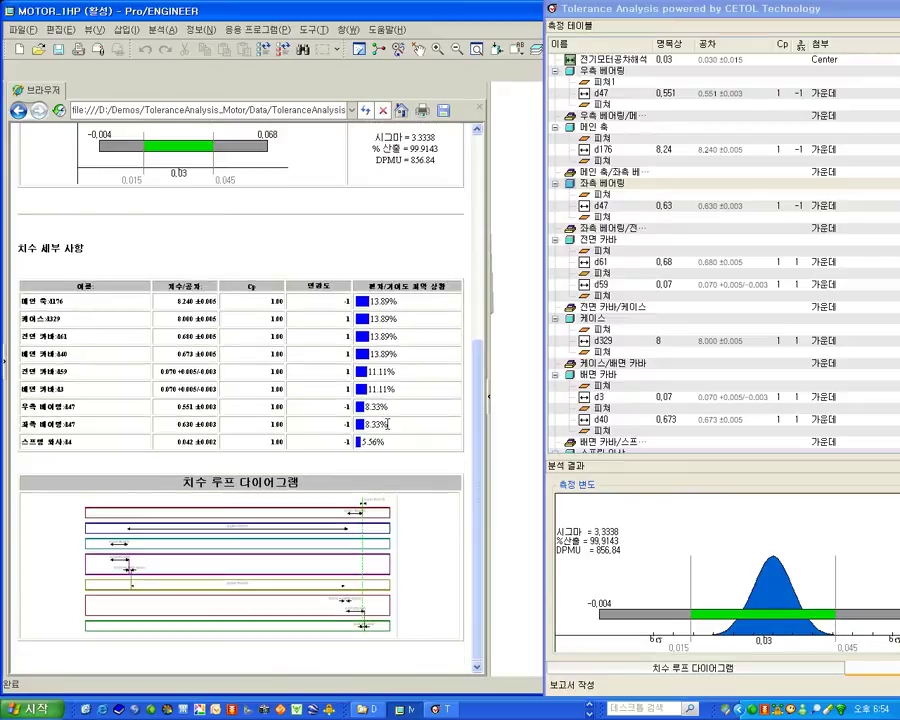
pyautogui.keyDown('ctrl'); pyautogui.scroll(2, 388, 424); pyautogui.keyUp('ctrl')
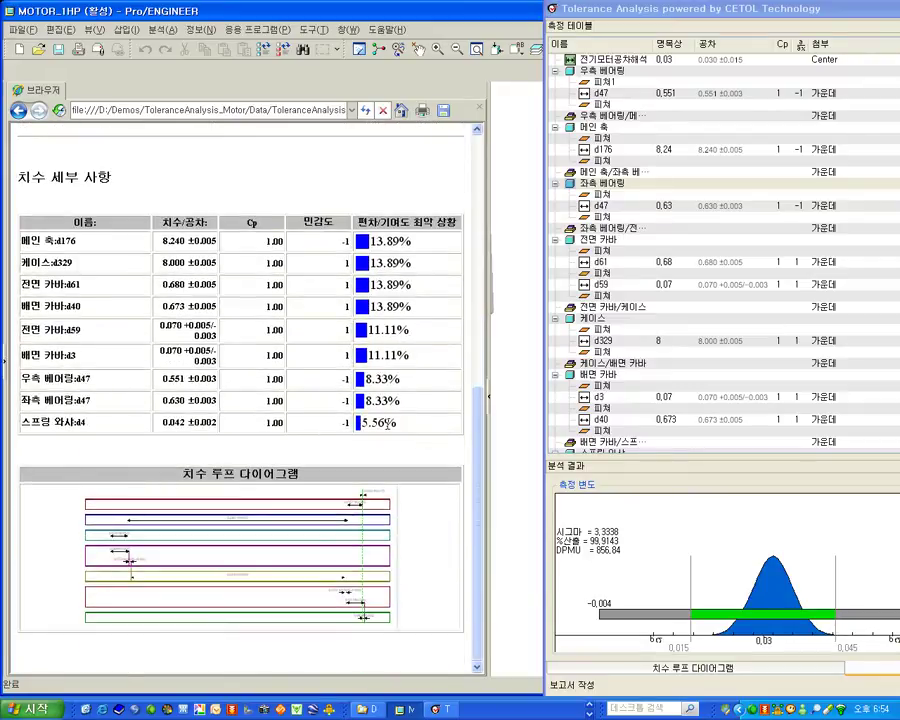
pyautogui.scroll(3, 389, 424)
# - Accept the 전기모터공차해석 analysis and close the tolerance analysis manager
pyautogui.moveTo(592, 20); pyautogui.dragTo(27, 7)
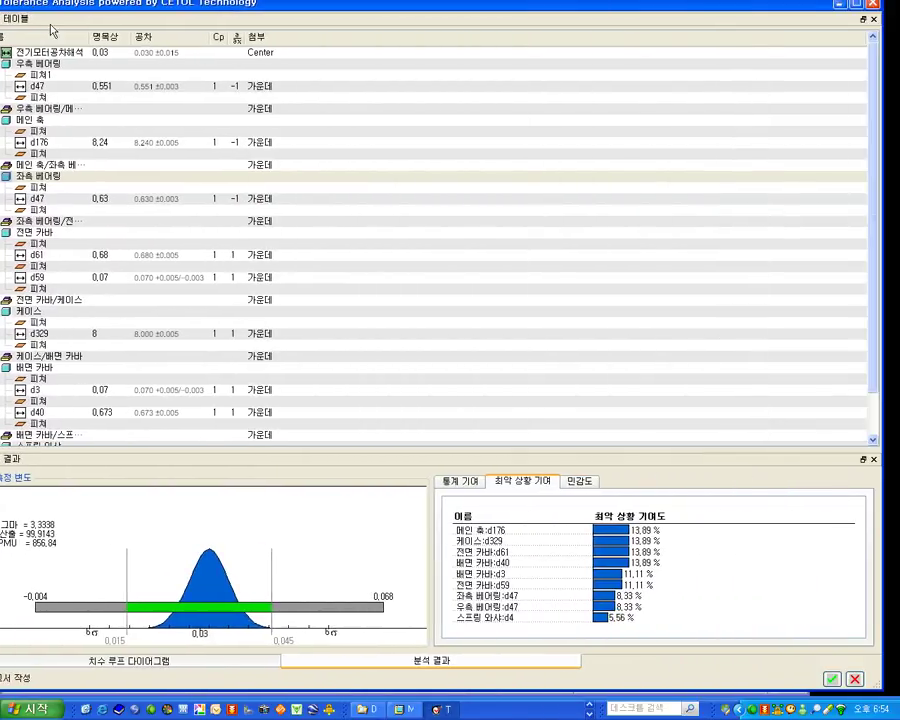
pyautogui.click(833, 681)
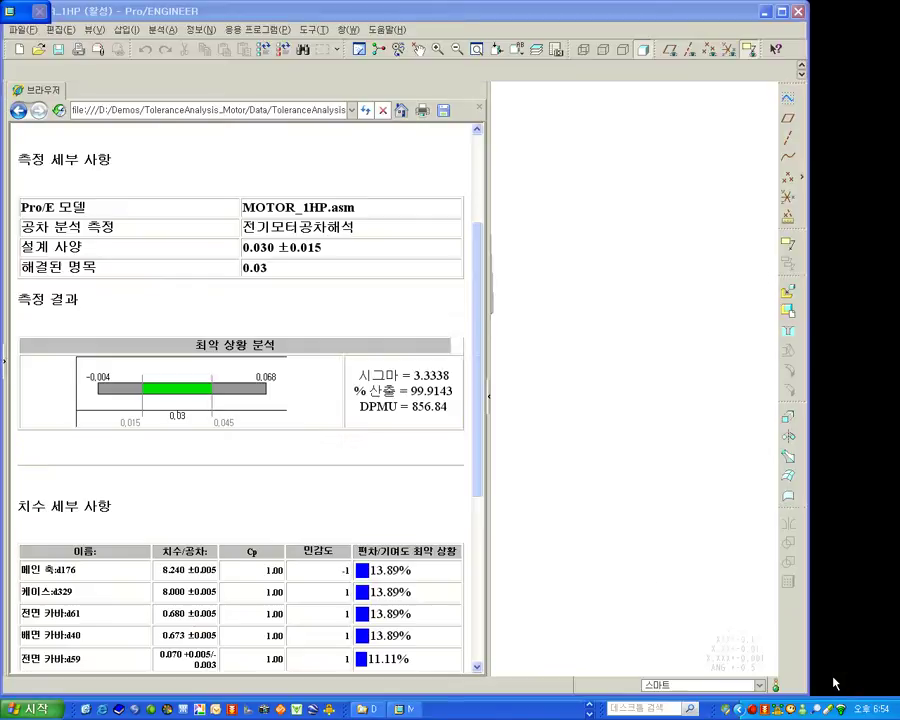
pyautogui.click(352, 323)
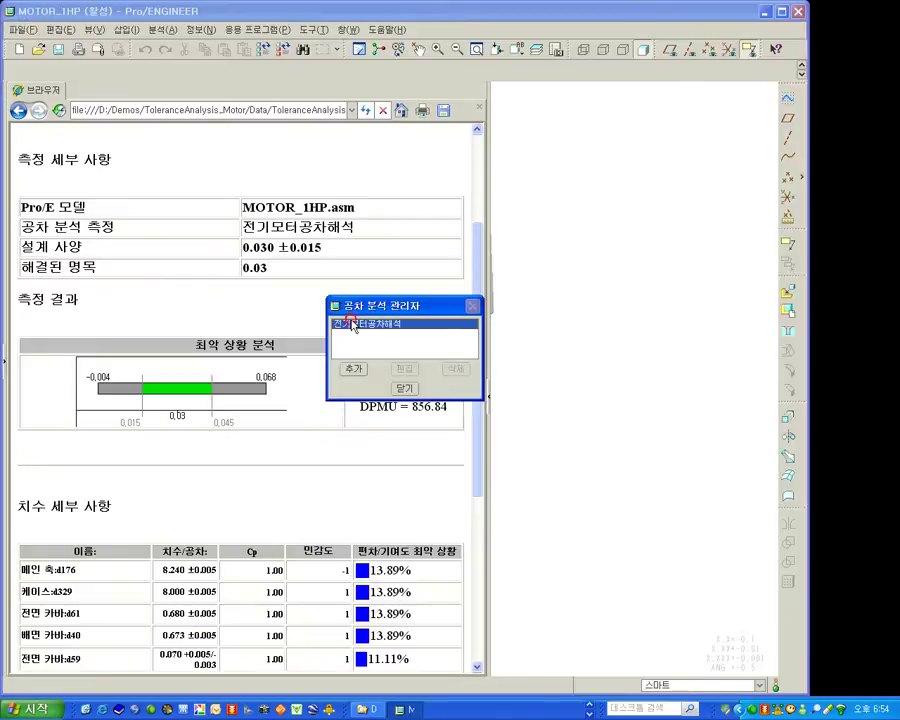
pyautogui.click(404, 386)
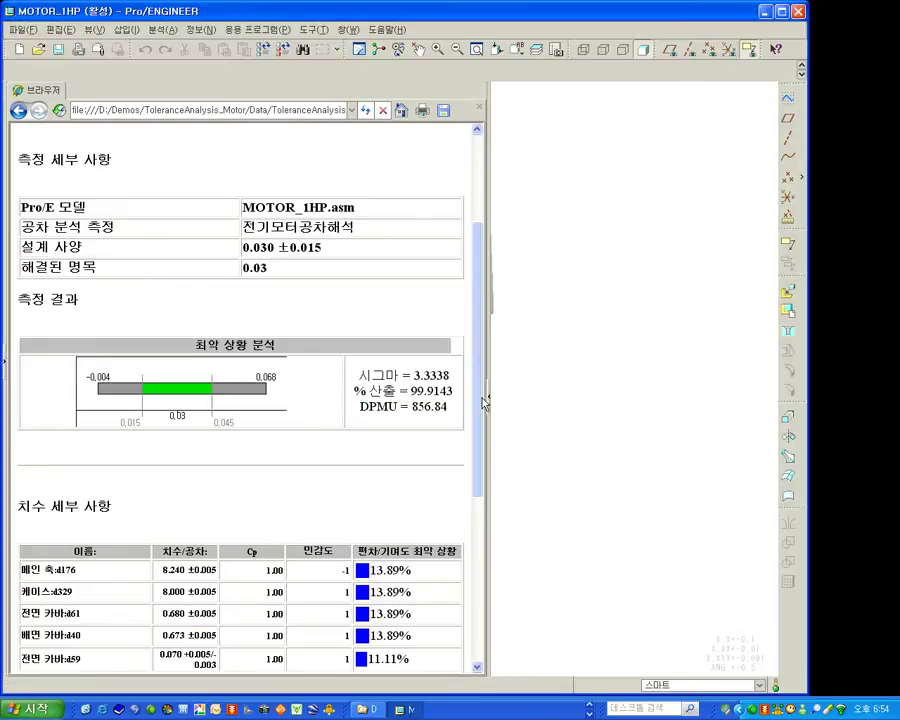